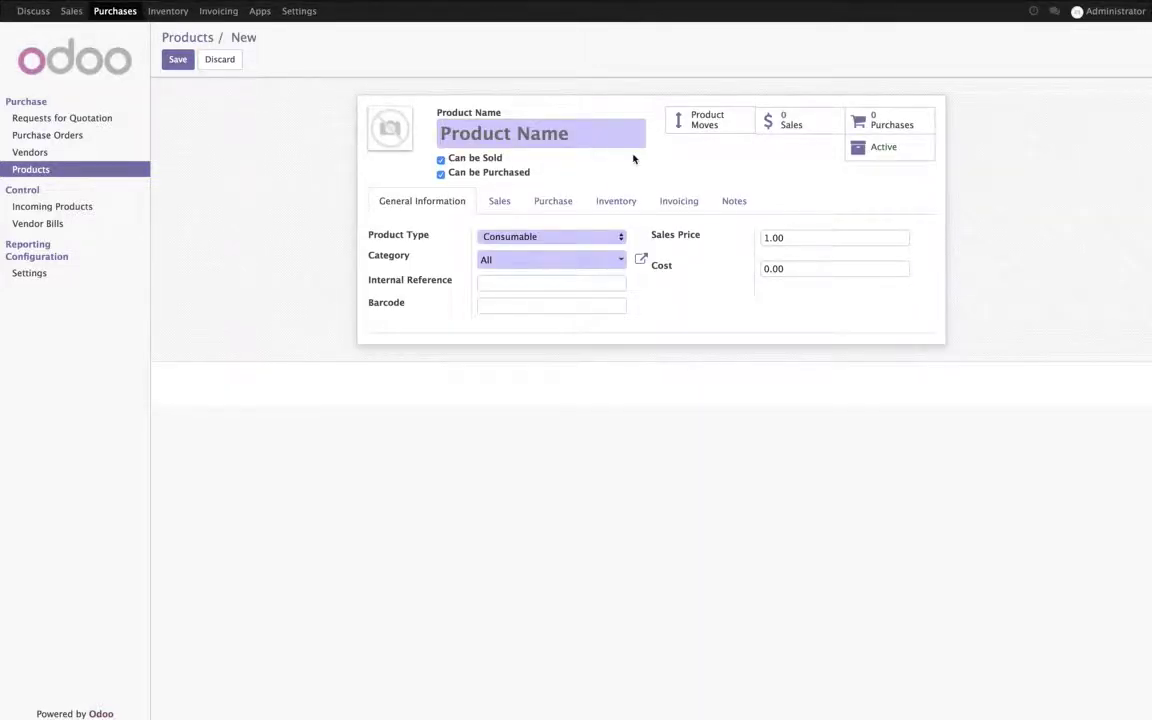
# - Set laptop.png from the Desktop as the new product's image
pyautogui.click(374, 117)
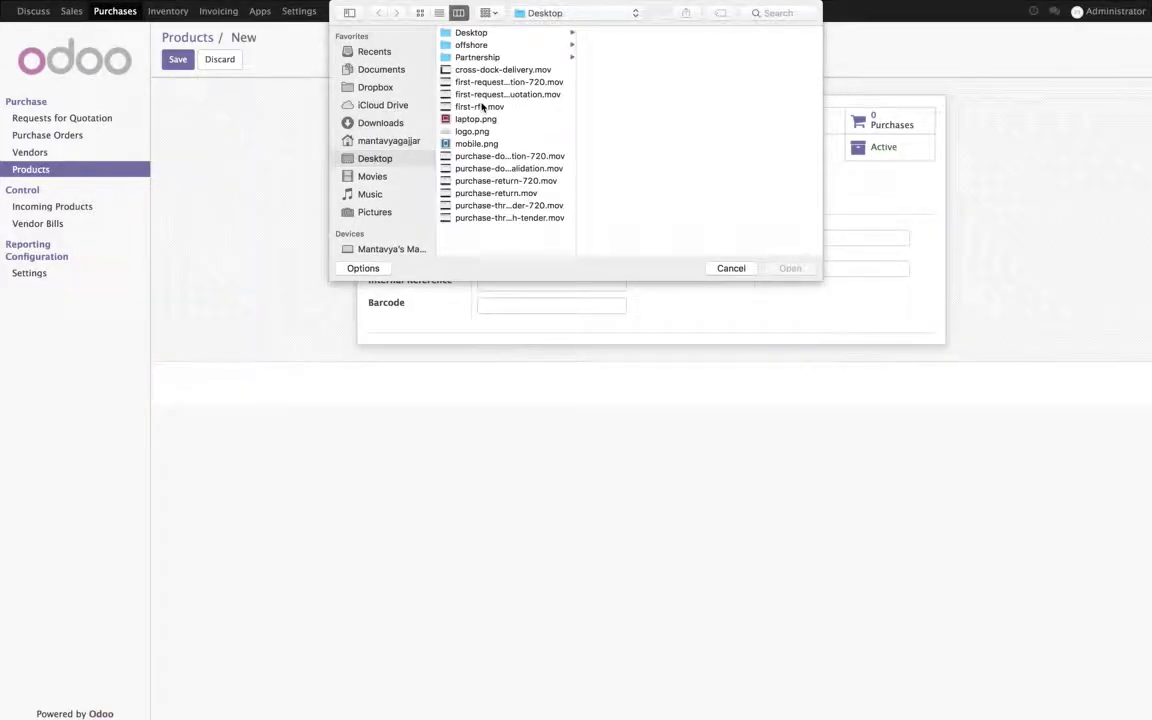
pyautogui.doubleClick(478, 121)
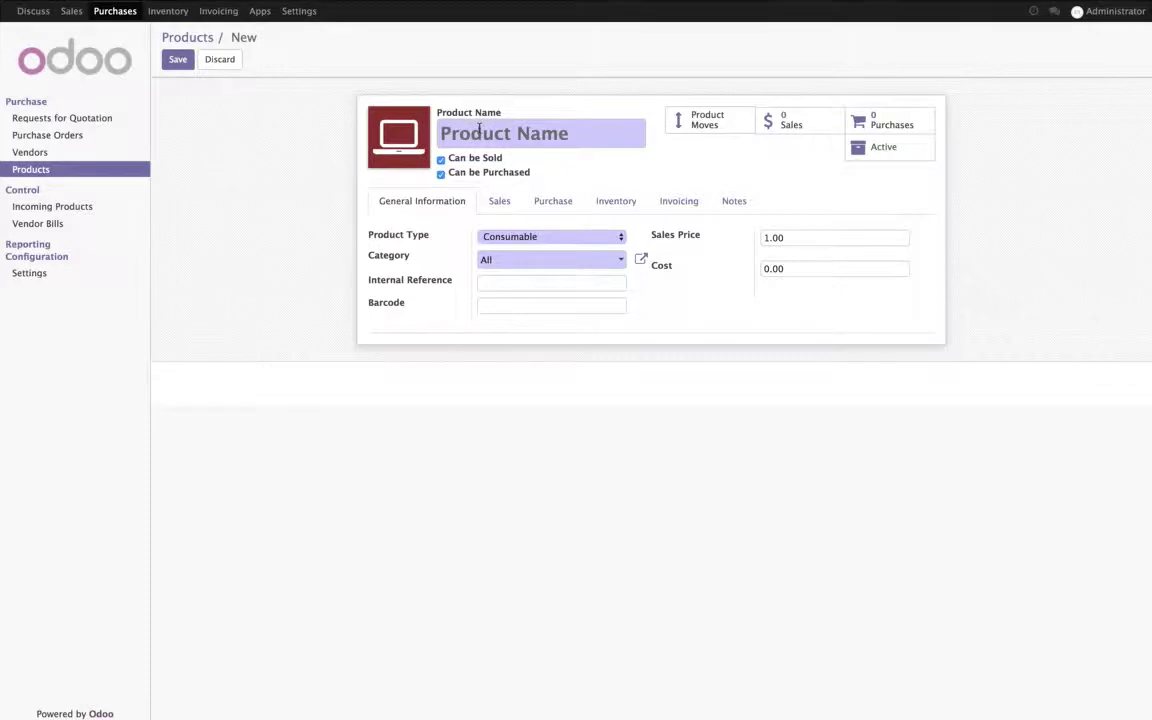
# - Copy the full Asus EeeBook title from the first line of the Sublime Text file and return to the product form in Chrome
pyautogui.press('super+Tab')
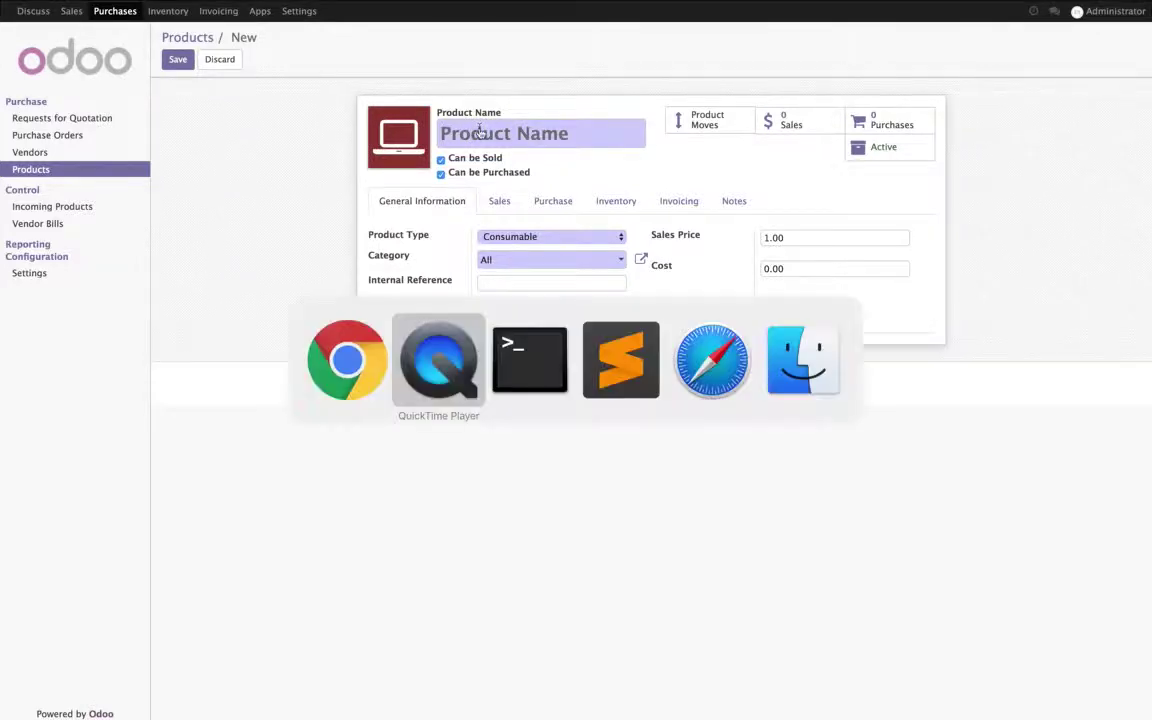
pyautogui.press('super+Tab')
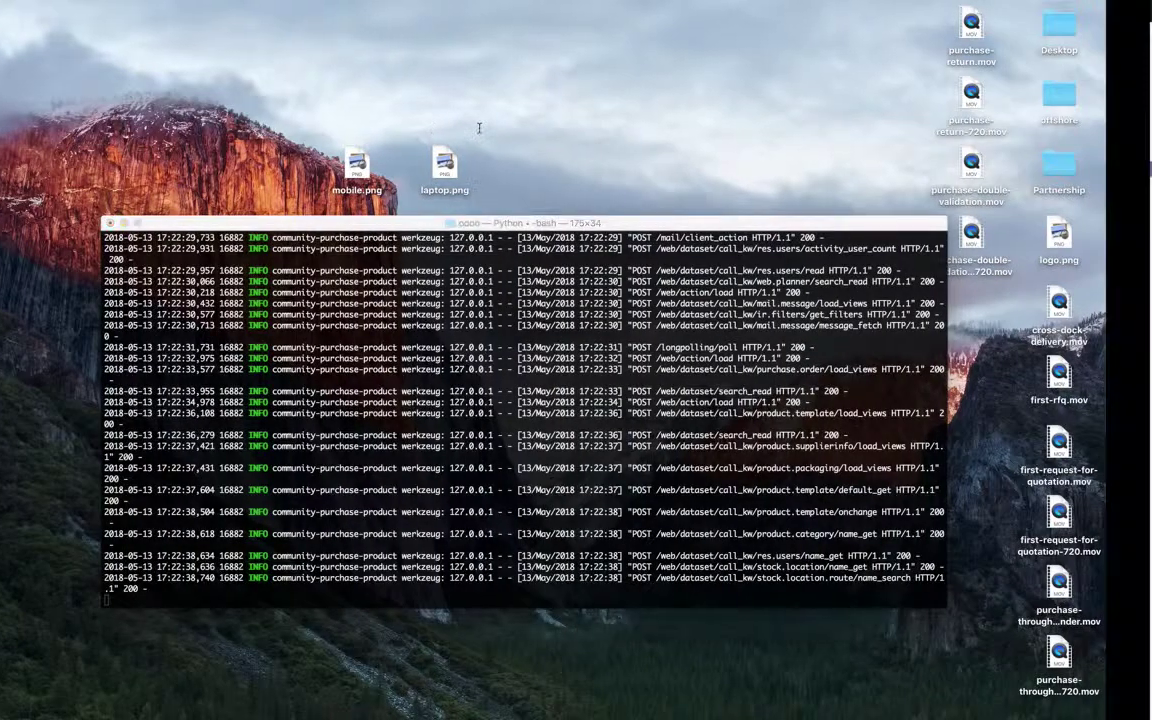
pyautogui.press('super+Tab')
pyautogui.press('super+Tab')
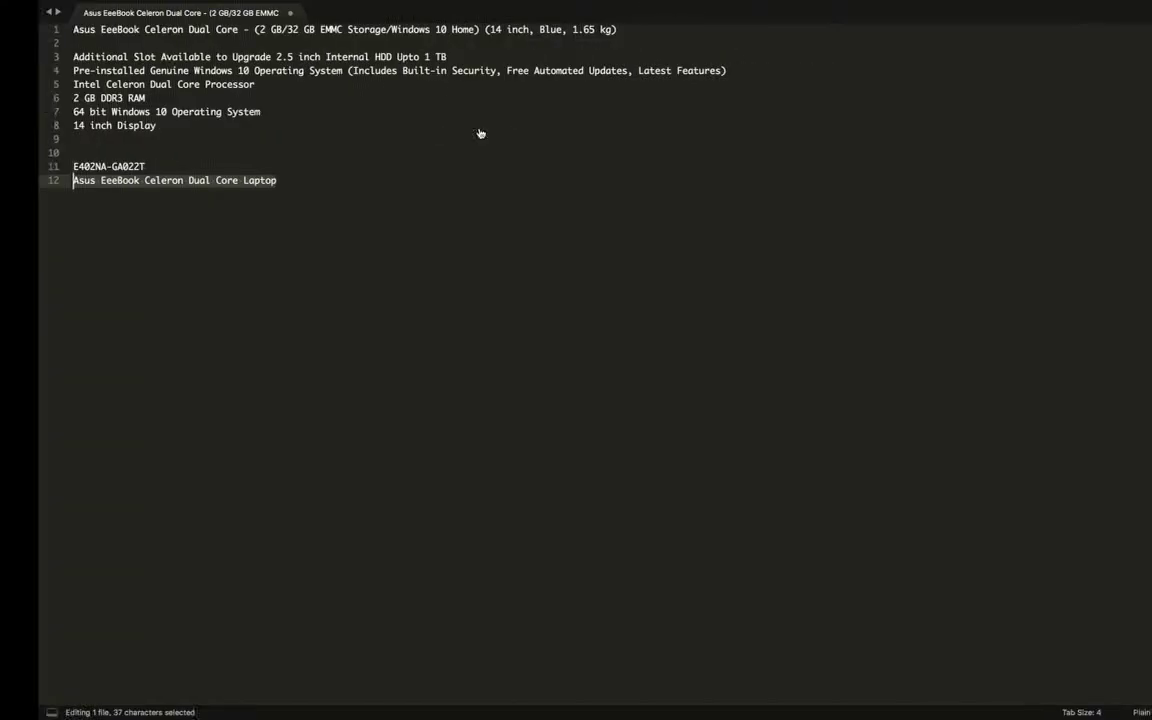
pyautogui.click(479, 128)
pyautogui.click(540, 27)
pyautogui.press('super+shift+Left')
pyautogui.hotkey('ctrl', 'c')
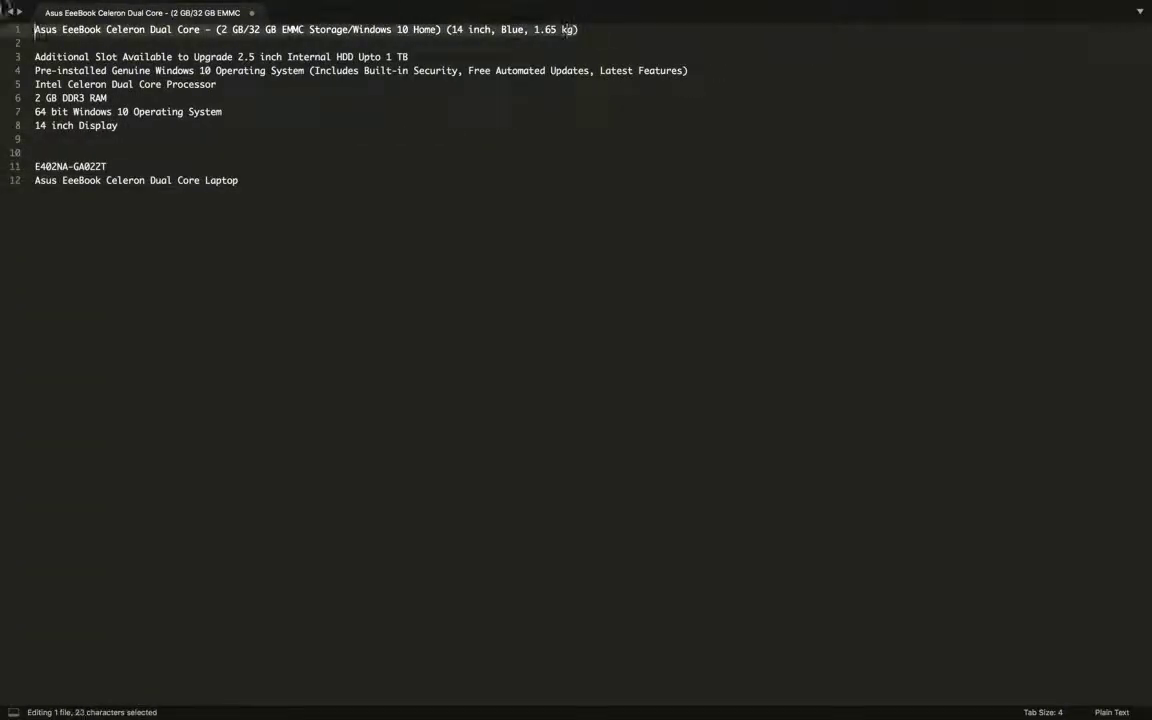
pyautogui.press('super+Tab')
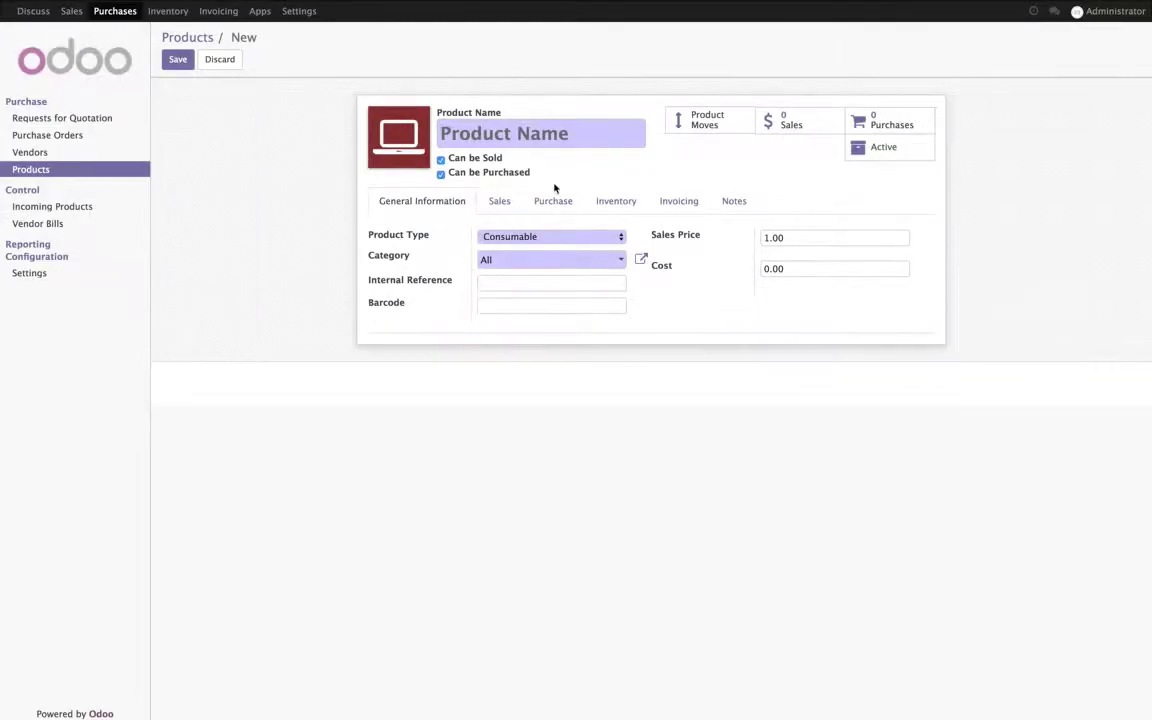
# - Set the product type to Stockable Product, the sales price to 1000 and the cost to 750
pyautogui.click(546, 236)
pyautogui.click(542, 260)
pyautogui.click(796, 260)
pyautogui.write('1')
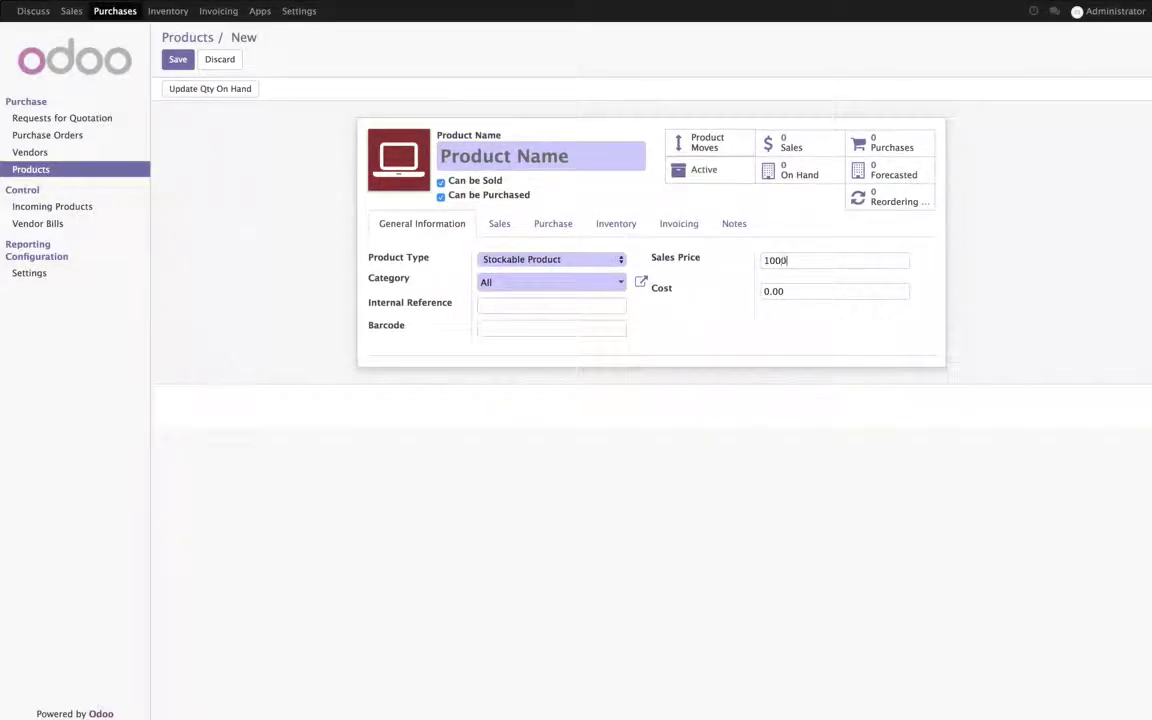
pyautogui.click(805, 291)
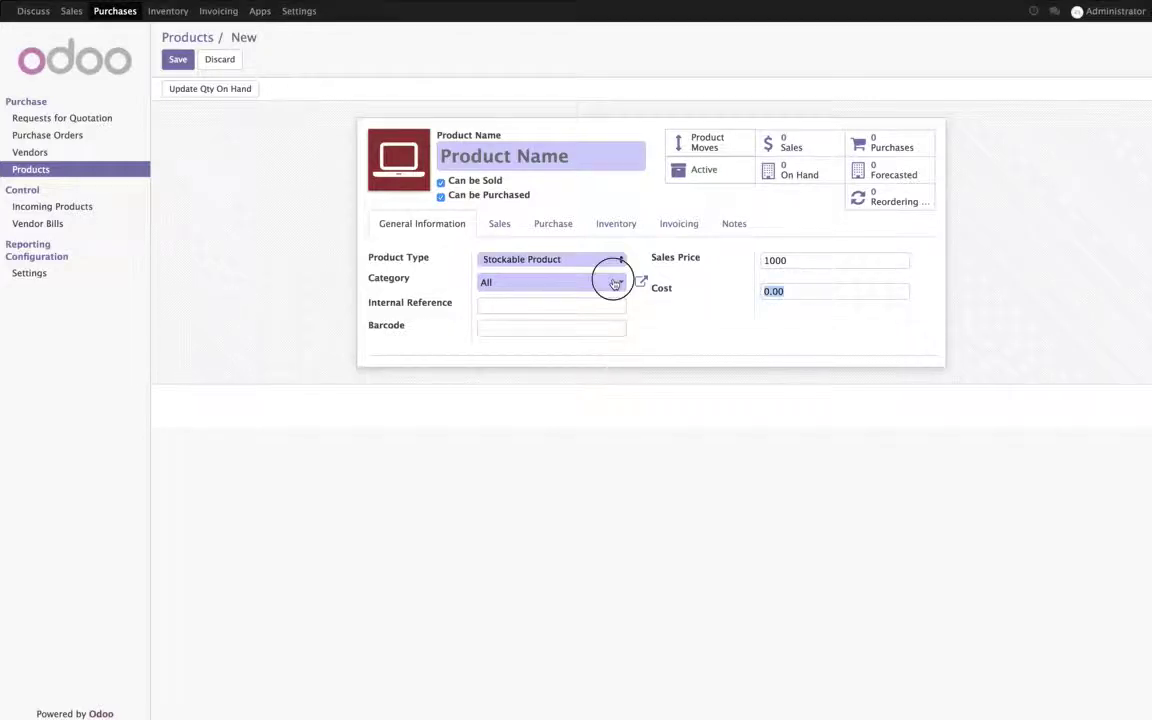
pyautogui.write('750')
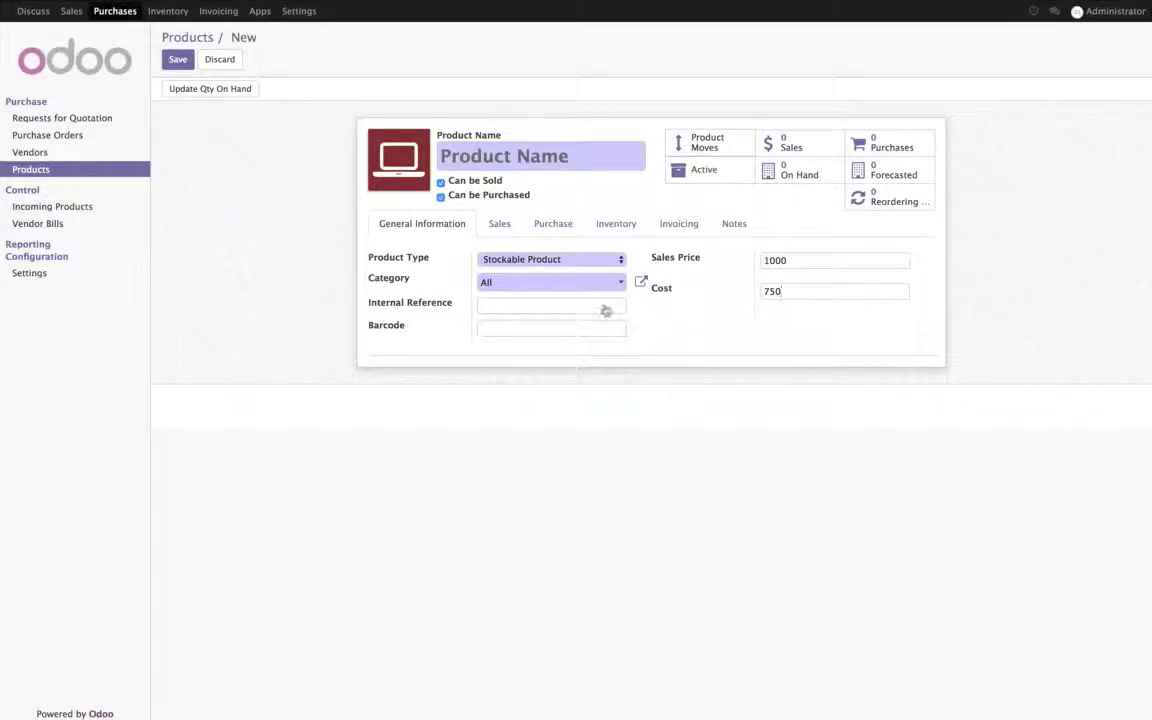
# - Add Tax 15.00% as both the customer tax and the vendor tax in the product's invoicing settings
pyautogui.click(628, 226)
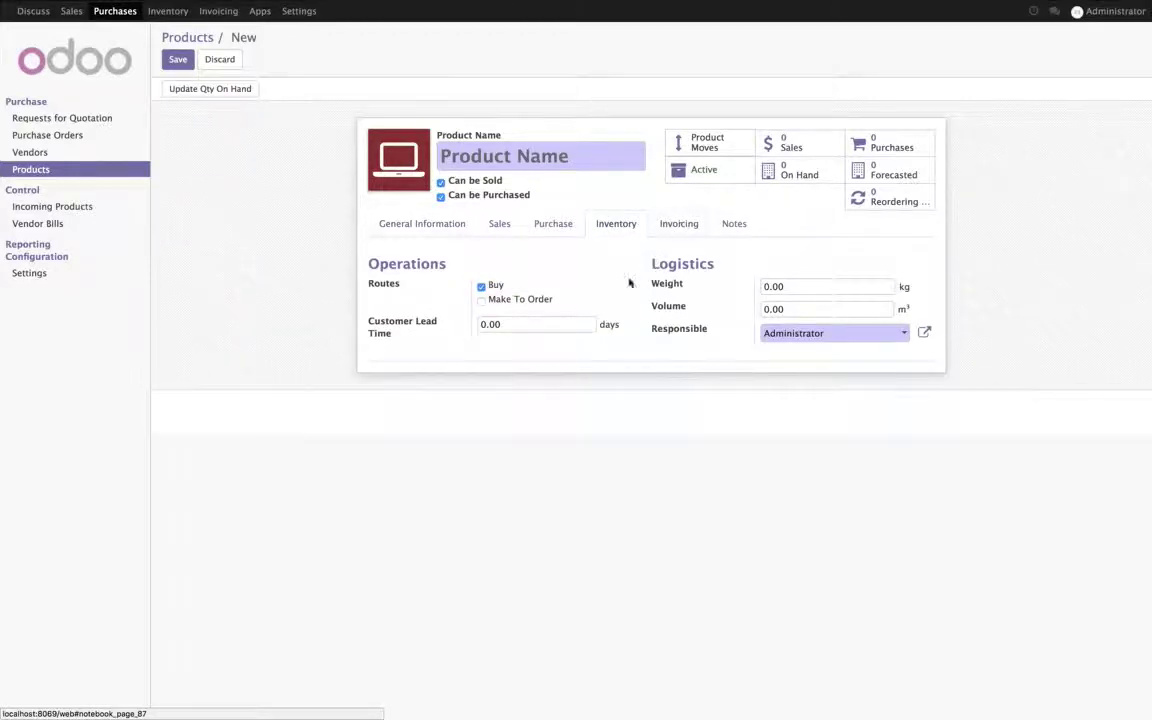
pyautogui.click(690, 229)
pyautogui.click(586, 290)
pyautogui.click(586, 305)
pyautogui.click(810, 290)
pyautogui.click(810, 305)
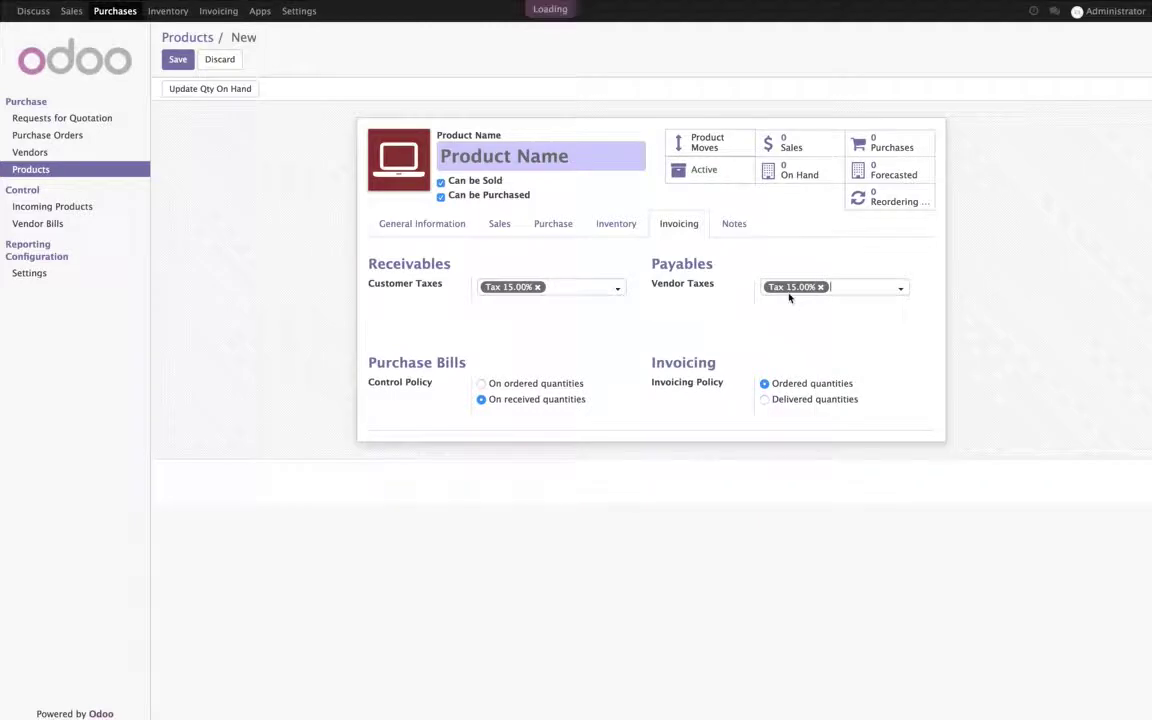
# - Open the product's notes and paste the copied Asus EeeBook title as the product name
pyautogui.click(734, 224)
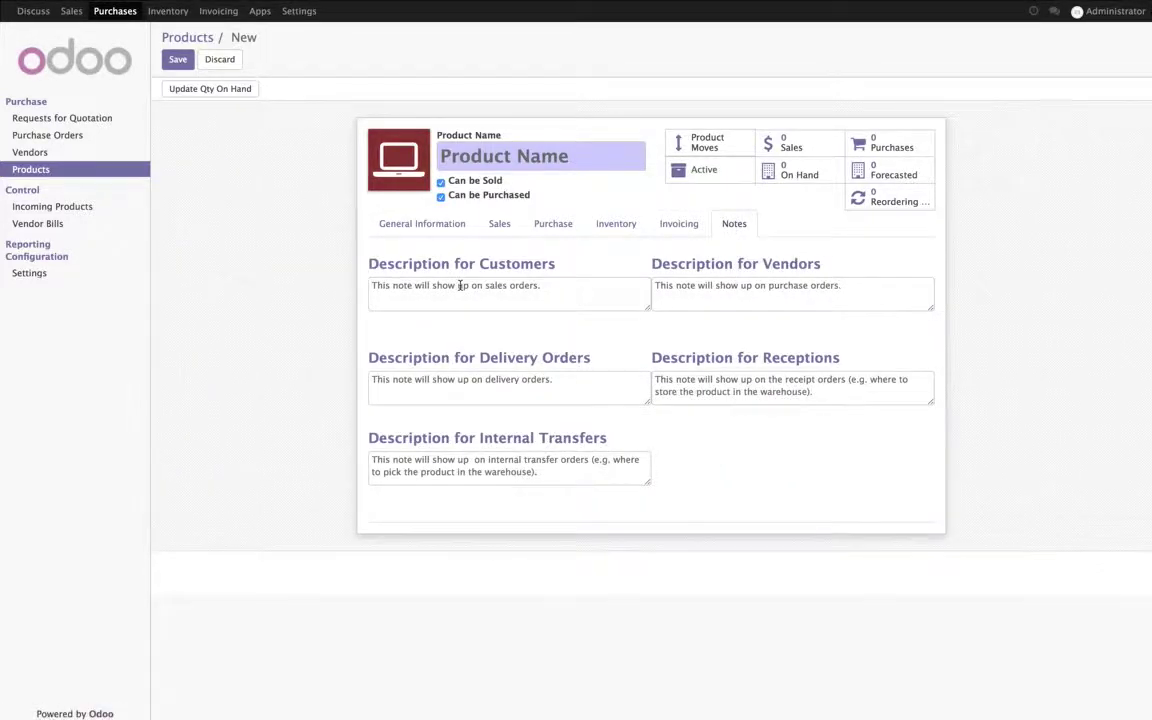
pyautogui.hotkey('ctrl', 'v')
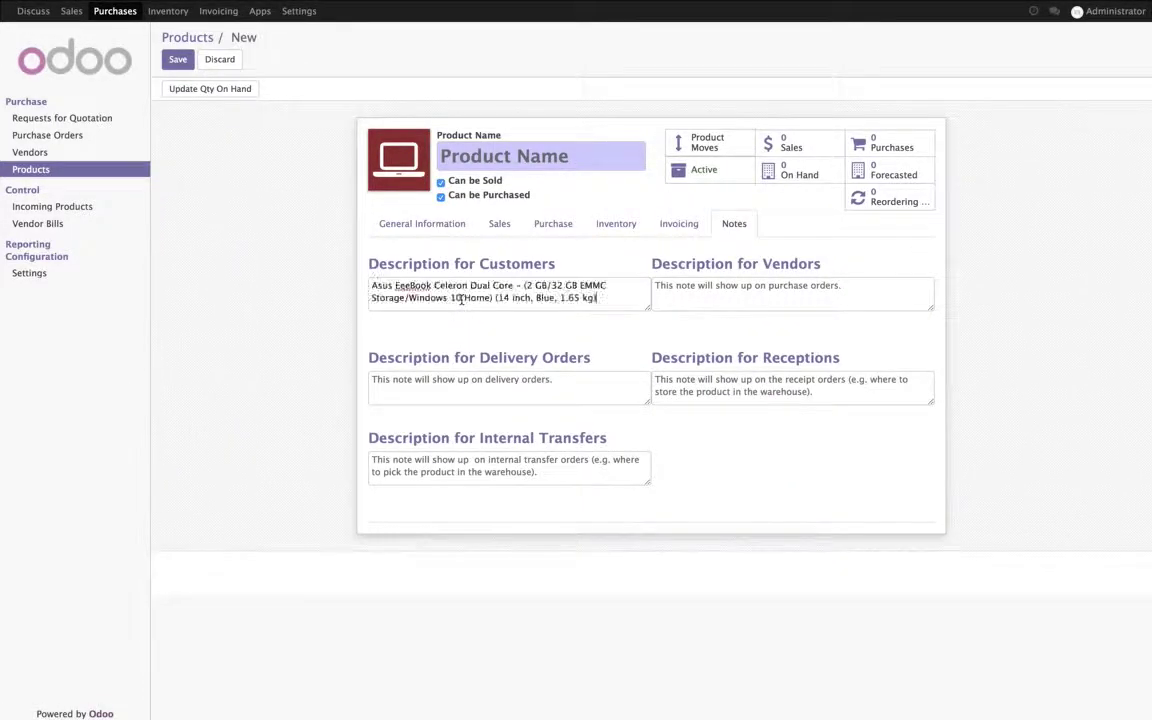
pyautogui.hotkey('ctrl', 'z')
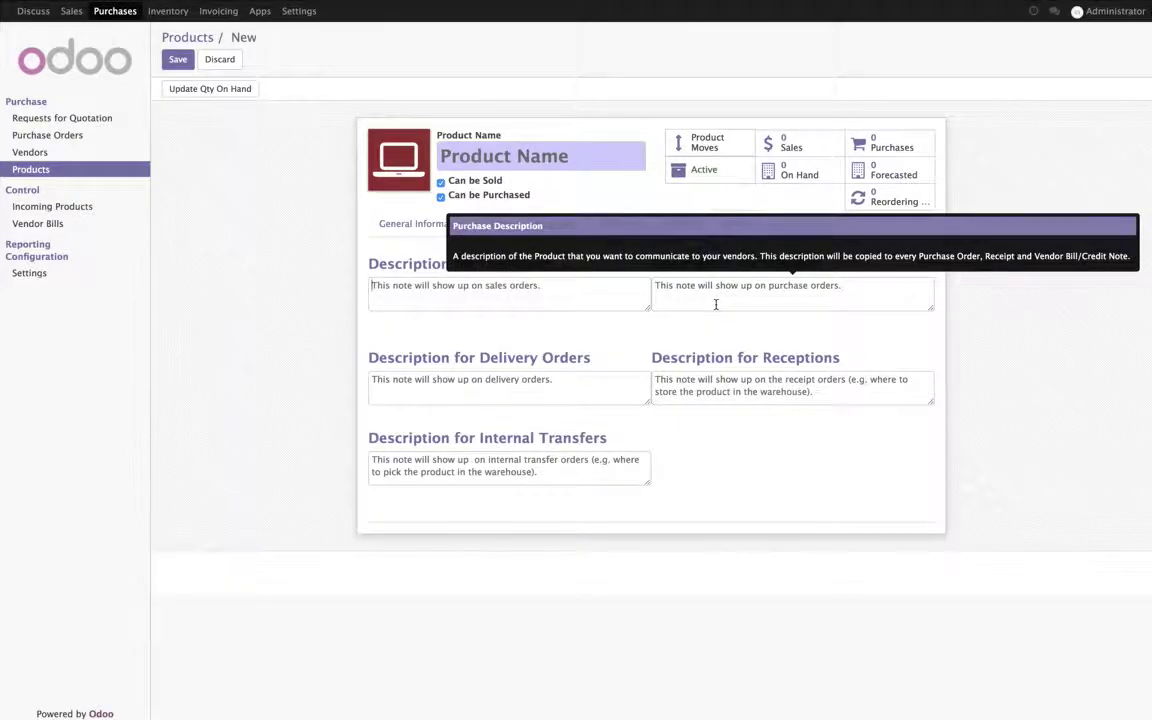
pyautogui.click(537, 157)
pyautogui.hotkey('ctrl', 'v')
pyautogui.press('Home')
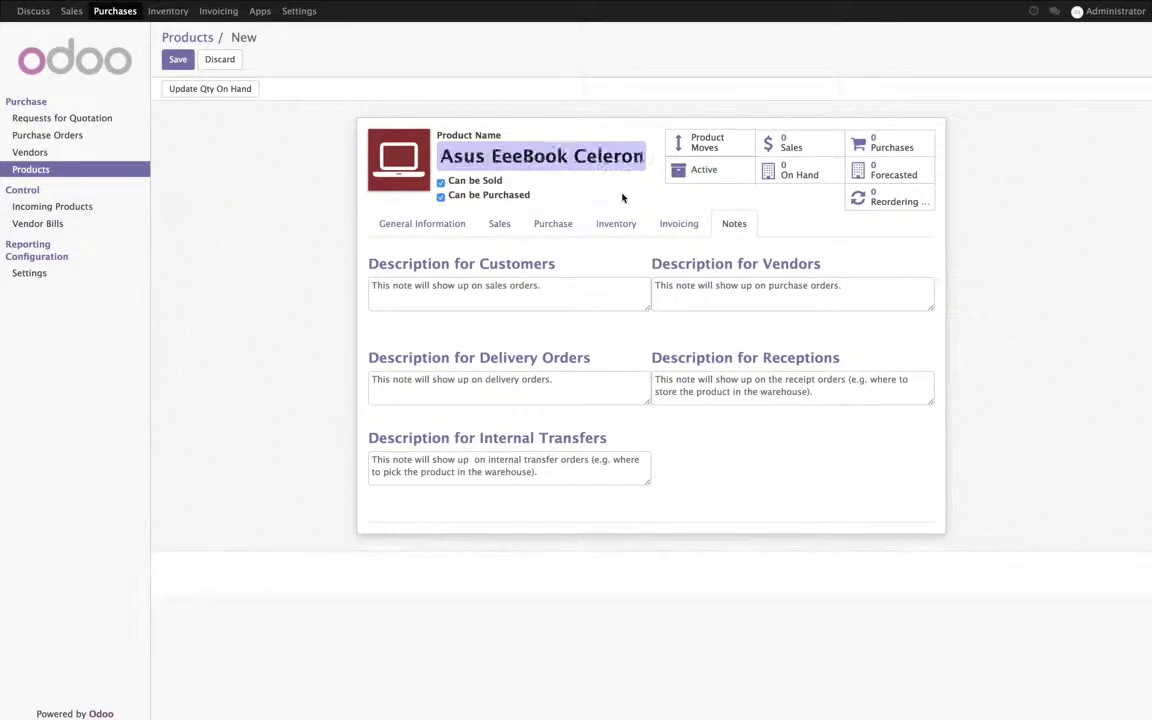
pyautogui.click(170, 116)
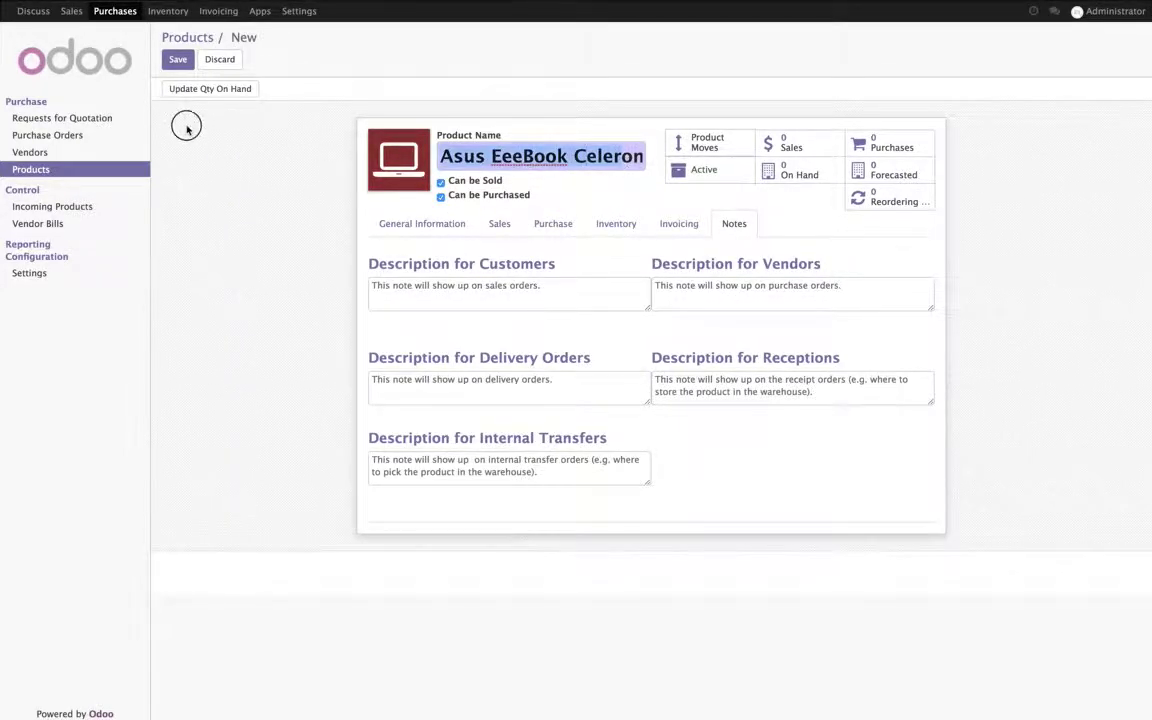
# - Copy the specification lines from the text file into the product's customer and vendor descriptions, and save the product
pyautogui.press('super+Tab')
pyautogui.moveTo(235, 122); pyautogui.dragTo(10, 57)
pyautogui.hotkey('ctrl', 'c')
pyautogui.press('super+Tab')
pyautogui.click(576, 298)
pyautogui.hotkey('ctrl', 'v')
pyautogui.click(803, 303)
pyautogui.hotkey('ctrl', 'v')
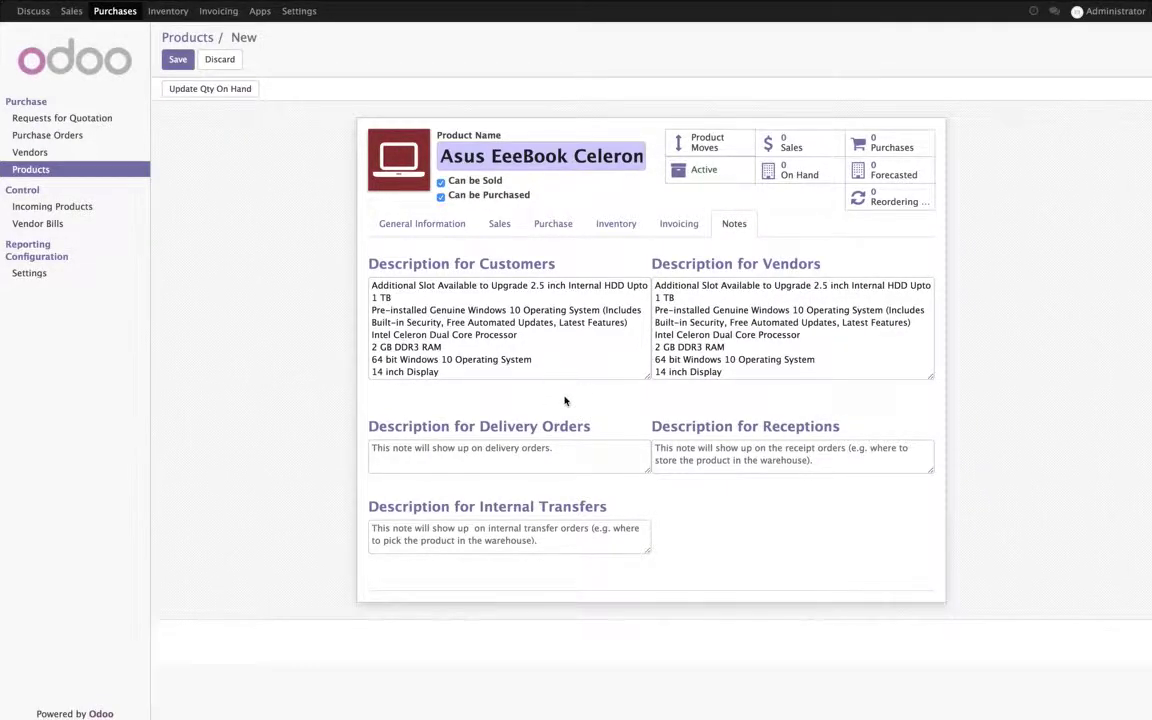
pyautogui.click(178, 61)
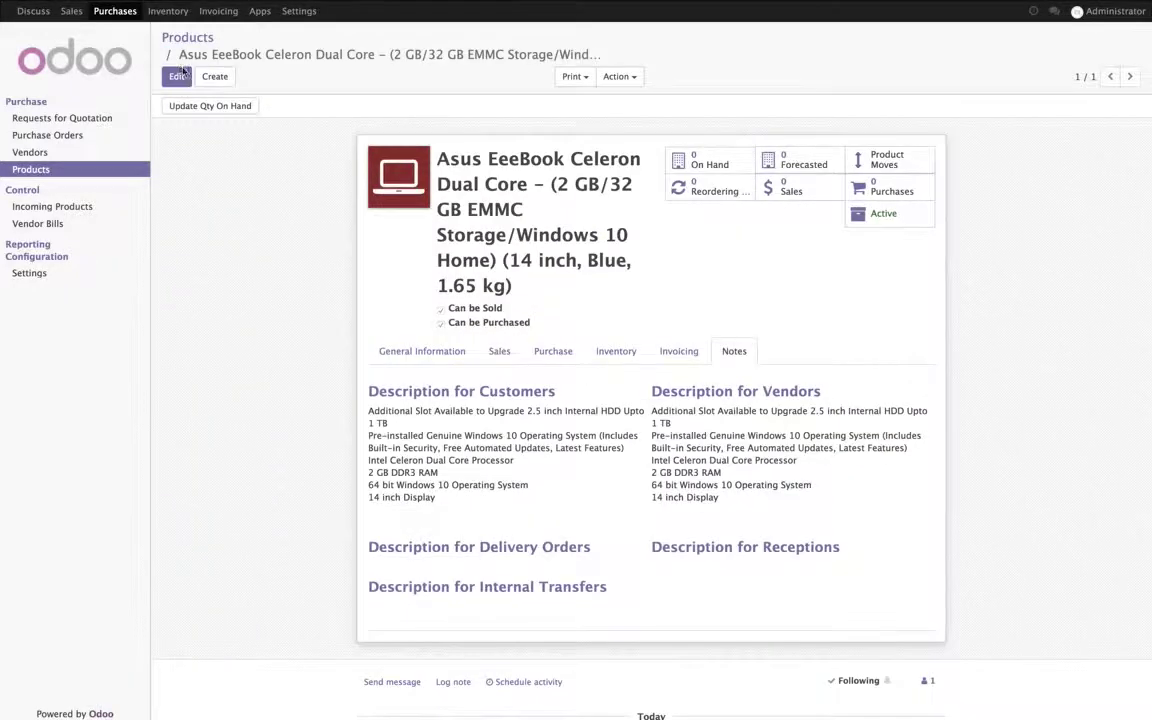
# - Reopen the laptop product for editing, add ASUS as a vendor at a price of 750, and save
pyautogui.click(182, 37)
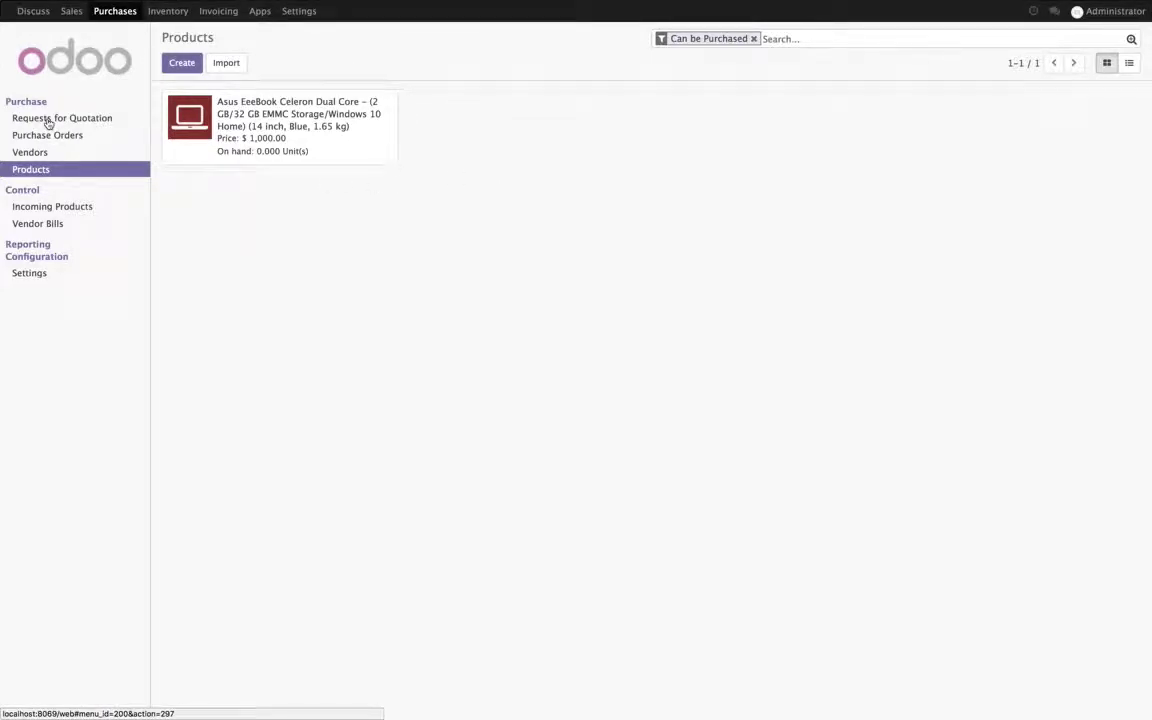
pyautogui.click(226, 121)
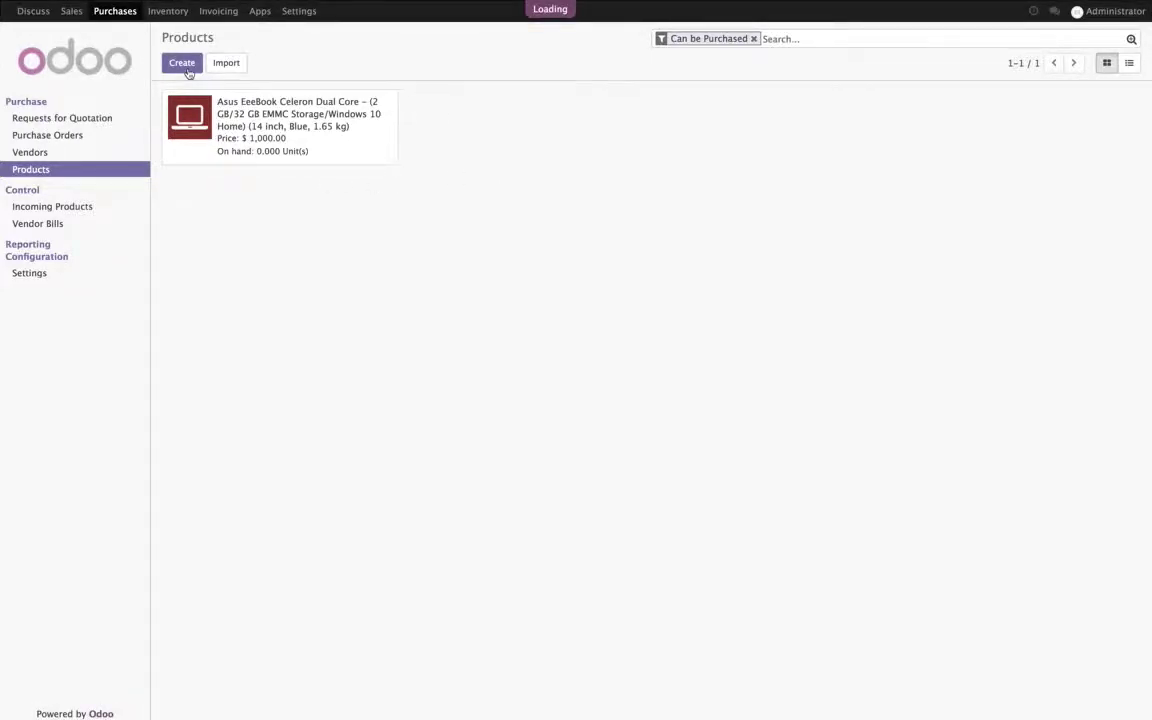
pyautogui.click(186, 68)
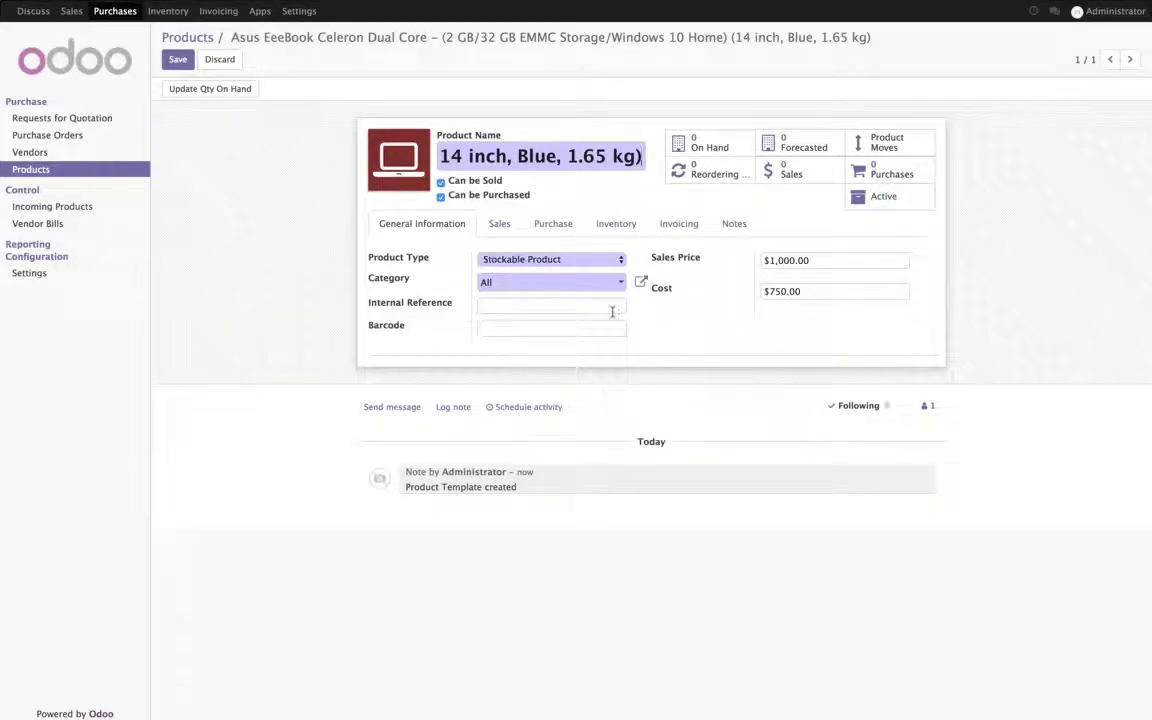
pyautogui.click(553, 224)
pyautogui.click(383, 310)
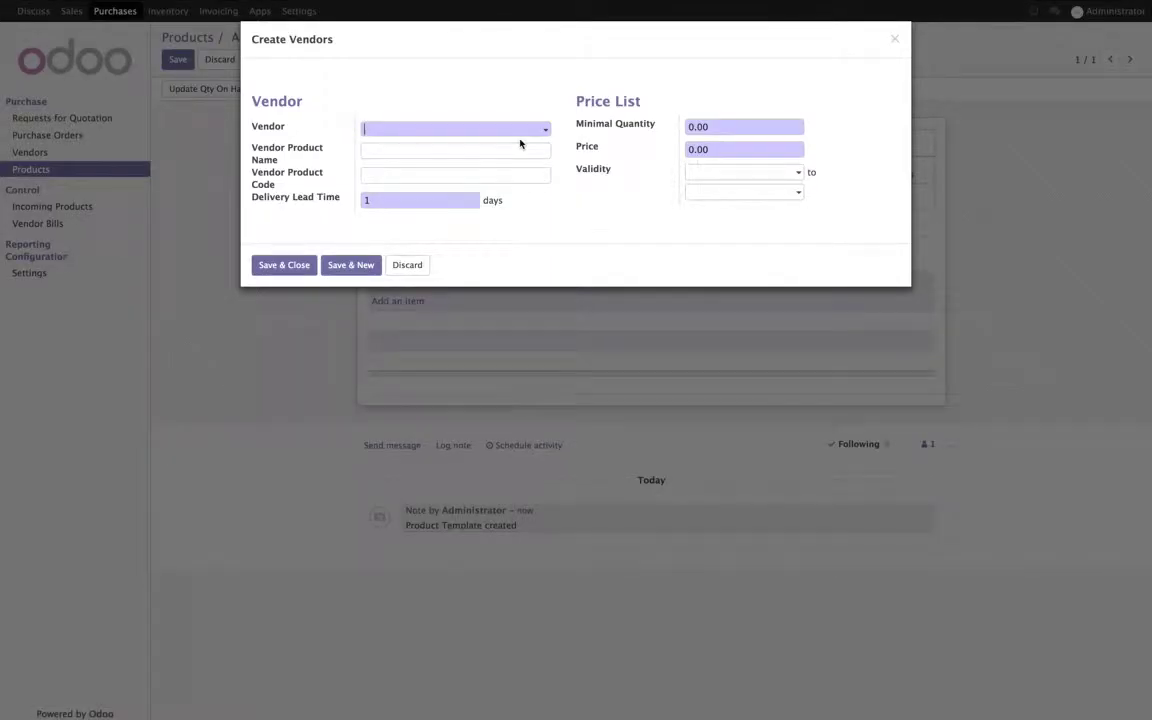
pyautogui.write('ASUS')
pyautogui.press('Return')
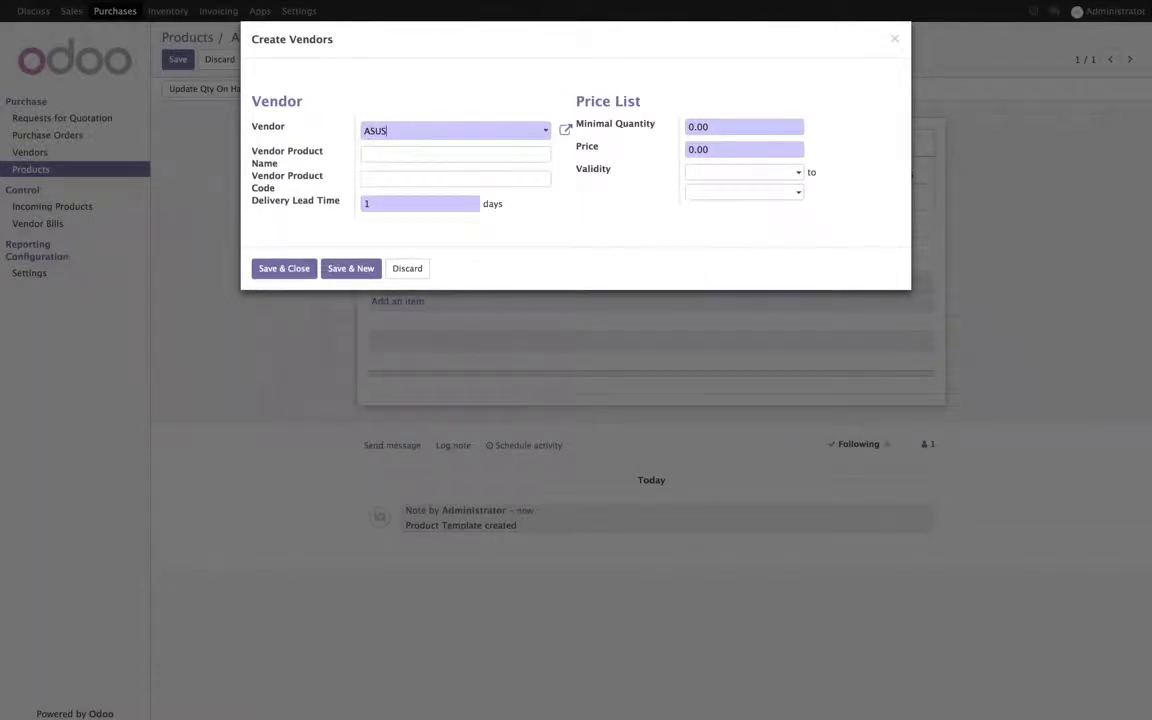
pyautogui.click(614, 144)
pyautogui.write('750')
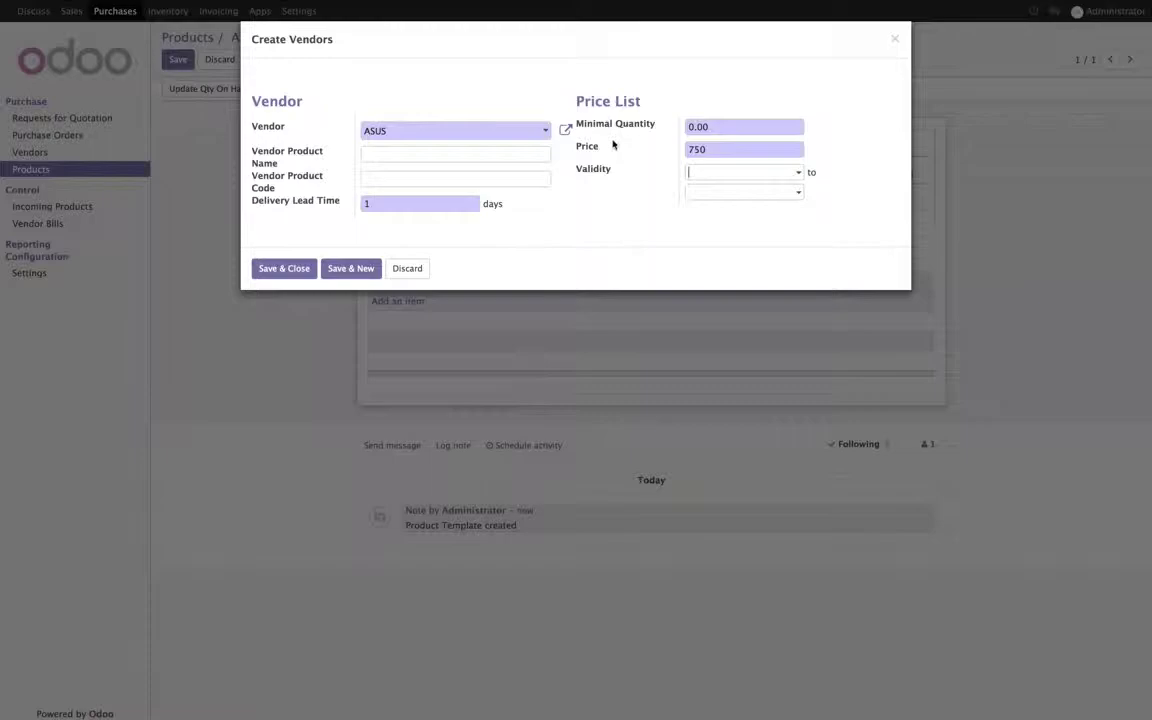
pyautogui.click(284, 268)
pyautogui.click(166, 59)
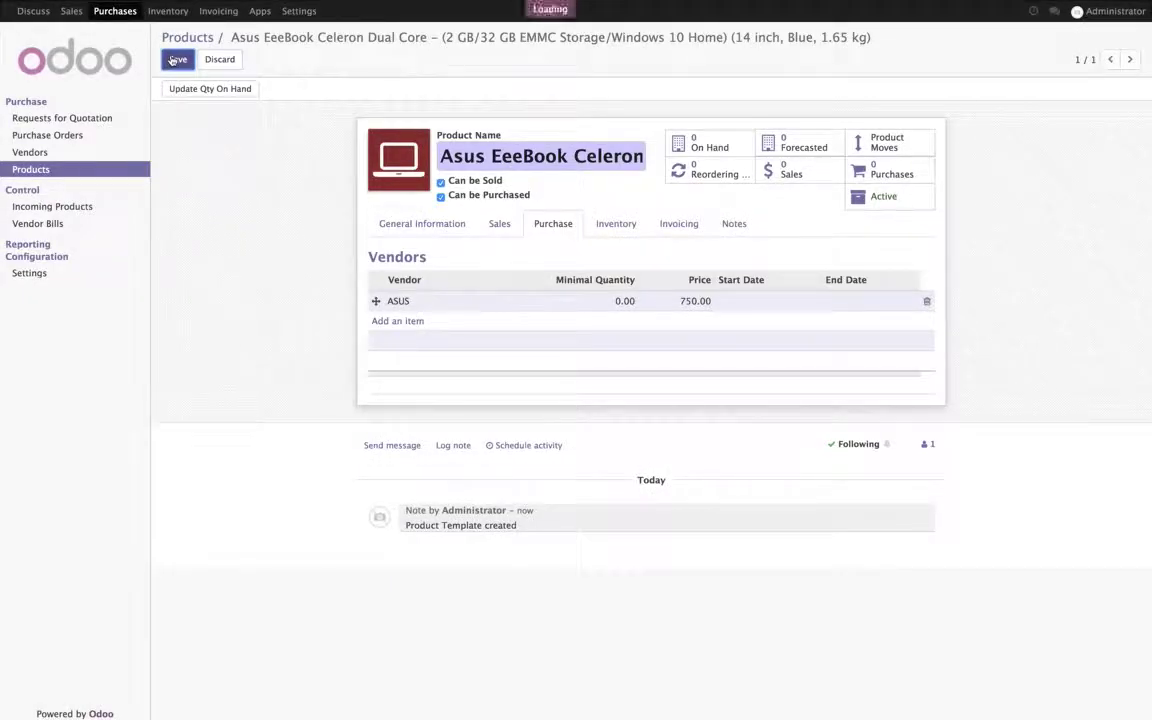
# - Create a new request for quotation with ASUS as the vendor
pyautogui.click(92, 118)
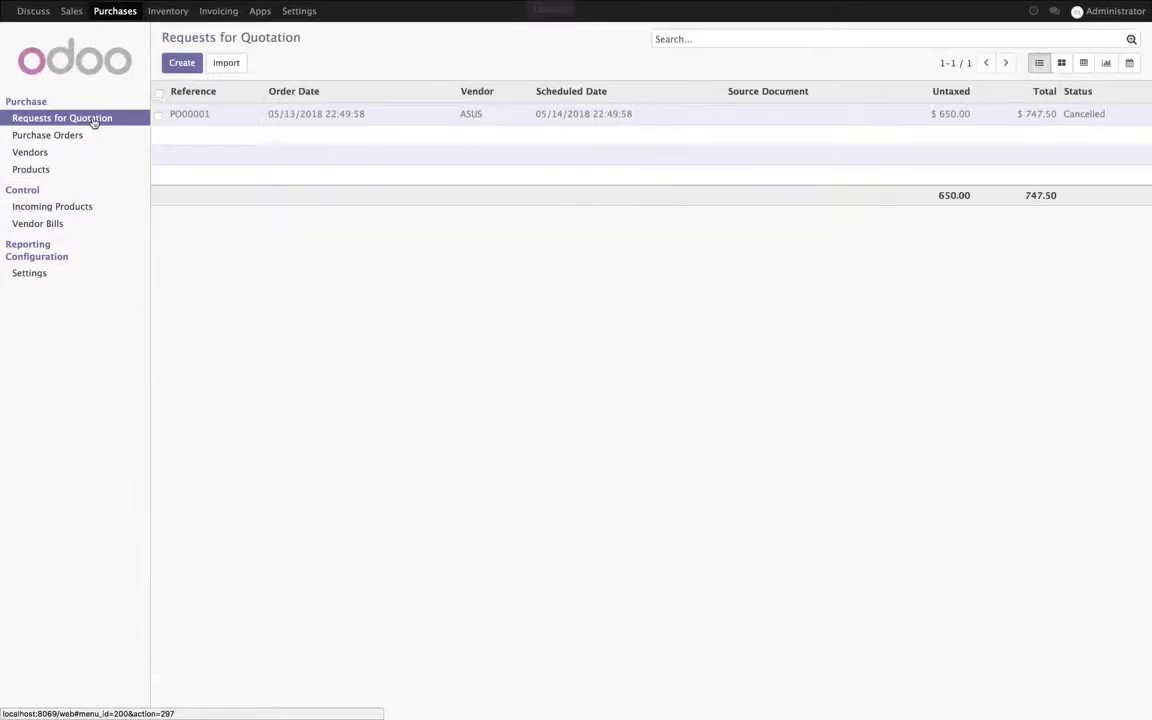
pyautogui.click(195, 72)
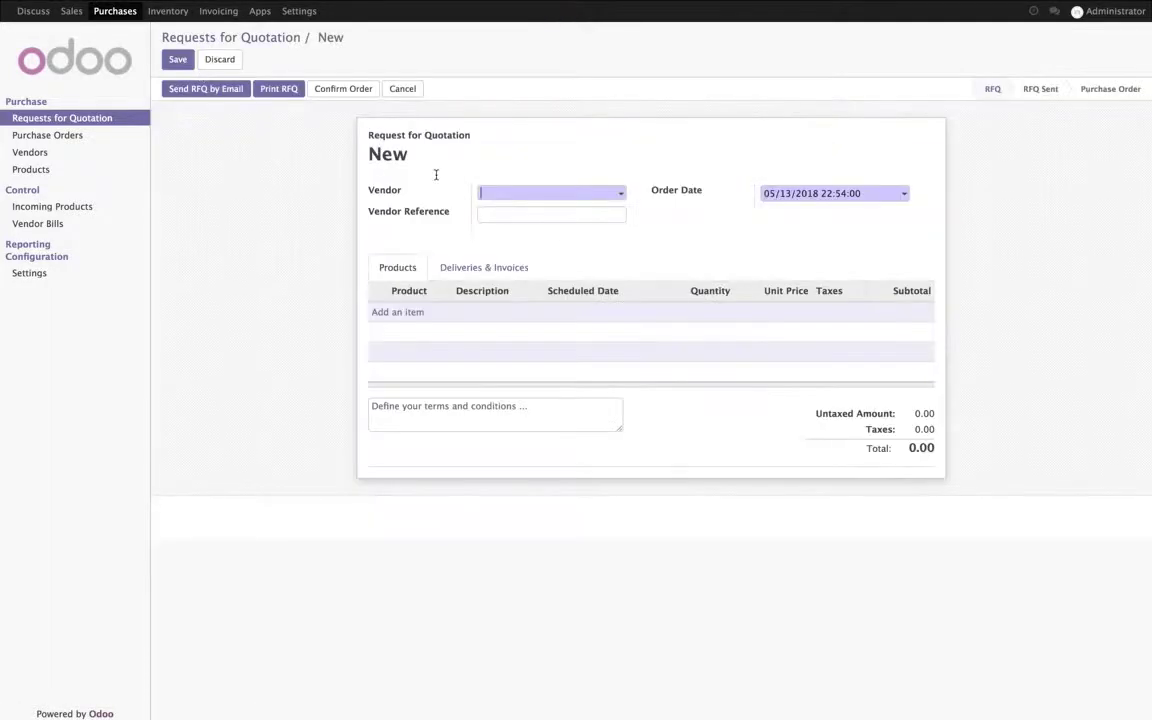
pyautogui.click(559, 196)
pyautogui.click(558, 212)
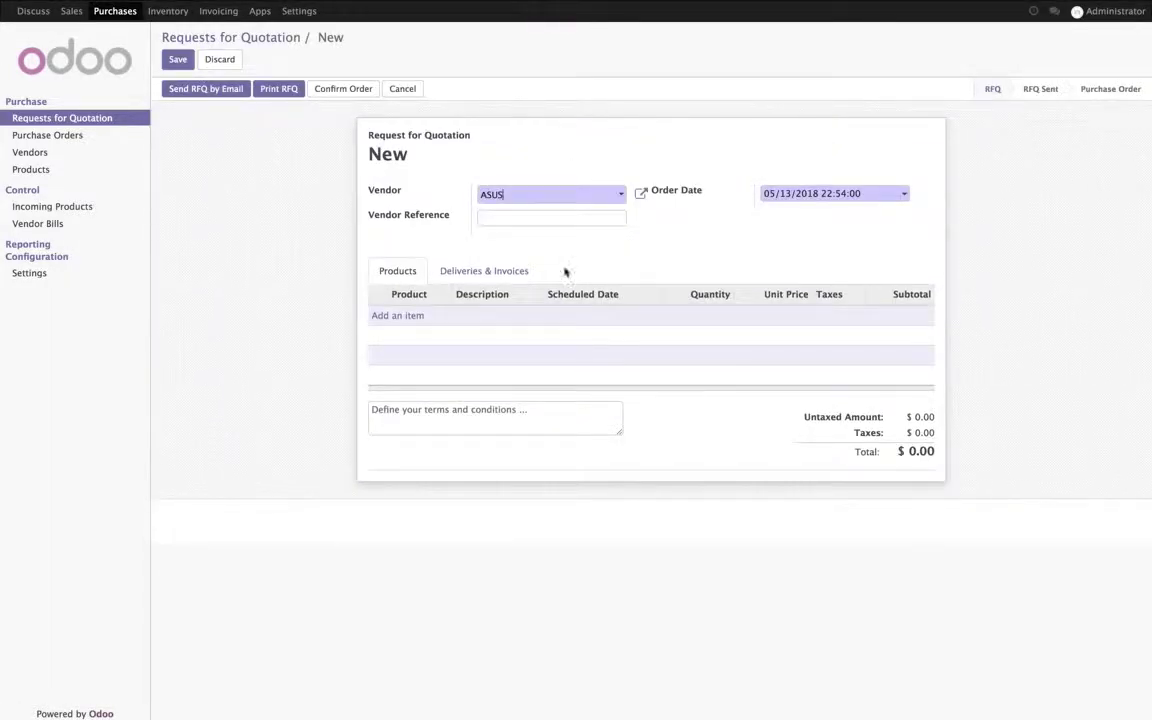
# - Add the Asus EeeBook Celeron Dual Core laptop as a product line on the request for quotation
pyautogui.click(391, 314)
pyautogui.click(441, 318)
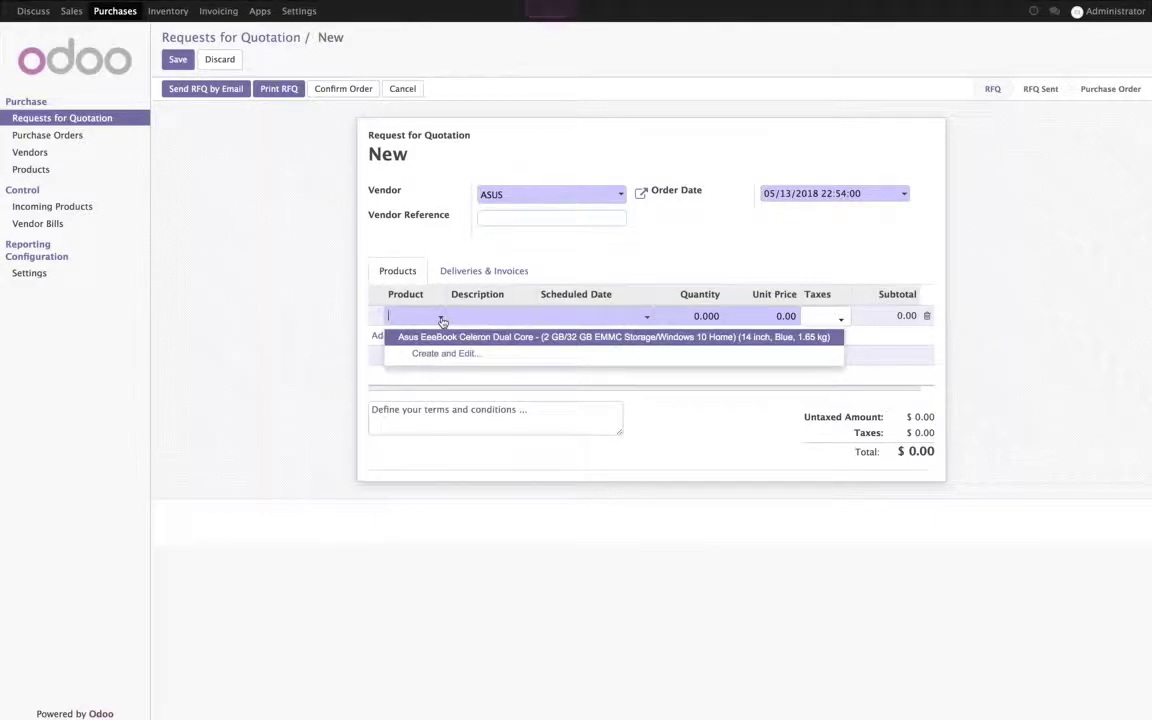
pyautogui.click(561, 340)
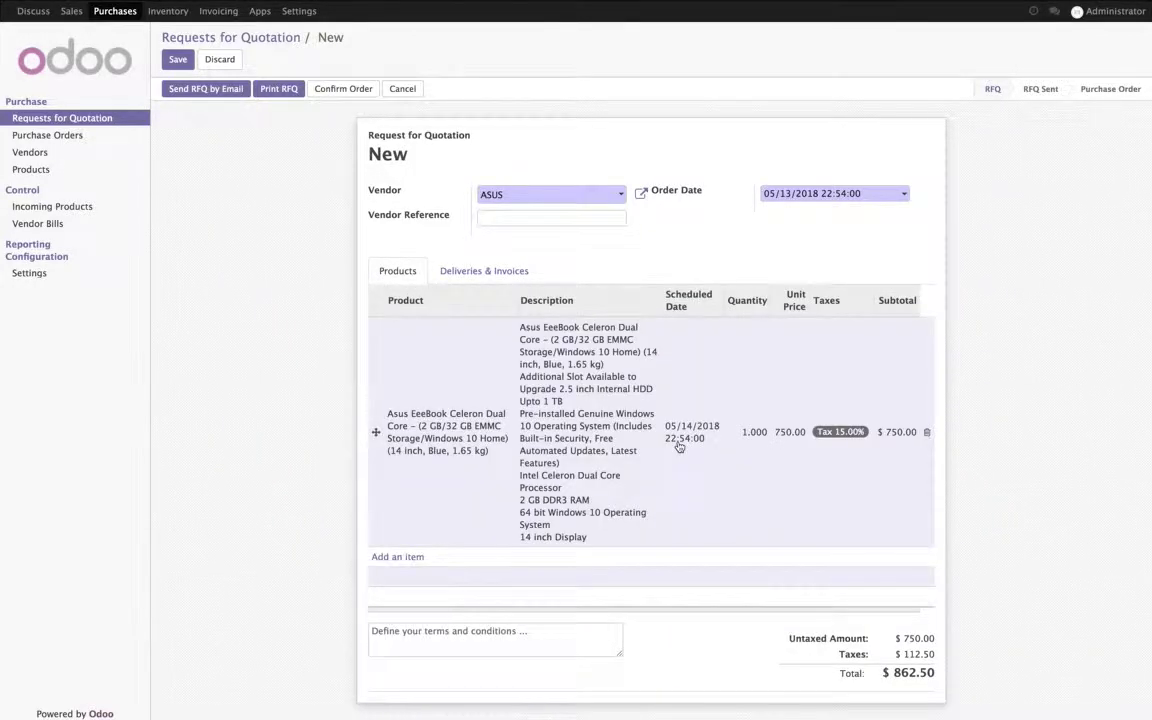
# - Add the terms "For ASUS they just need the product code to give the price, they don't need full specification and customer specific name." and save the request
pyautogui.scroll(-1, 679, 447)
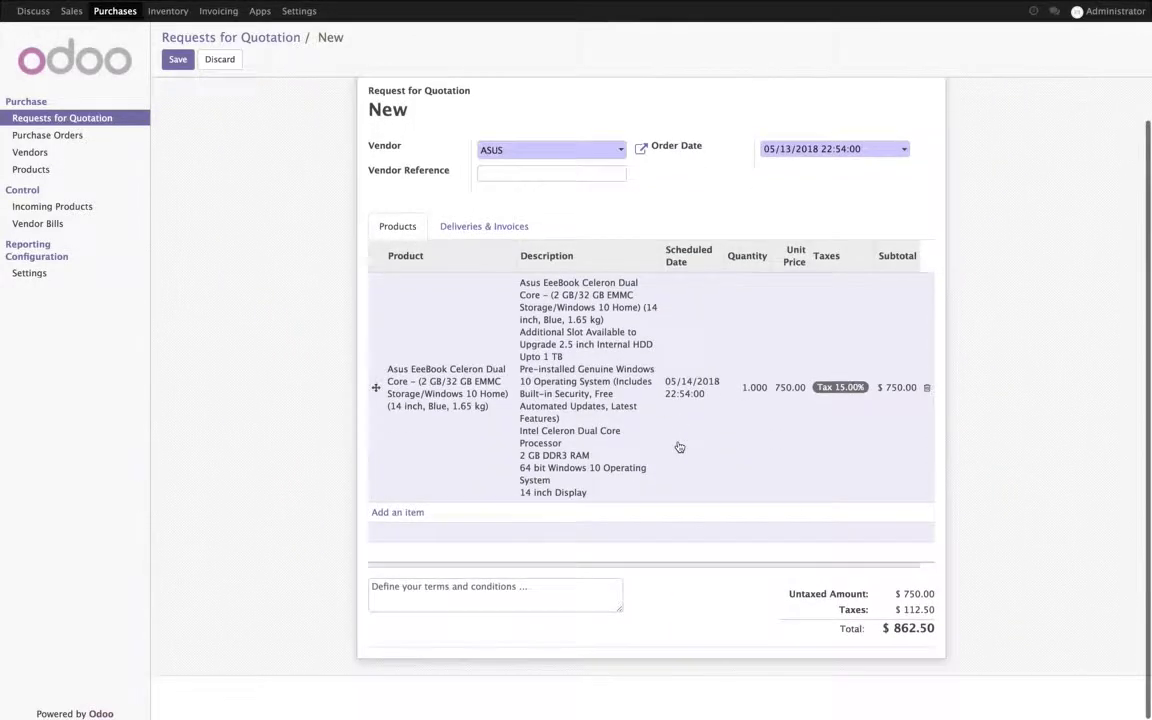
pyautogui.click(571, 587)
pyautogui.write('Fo')
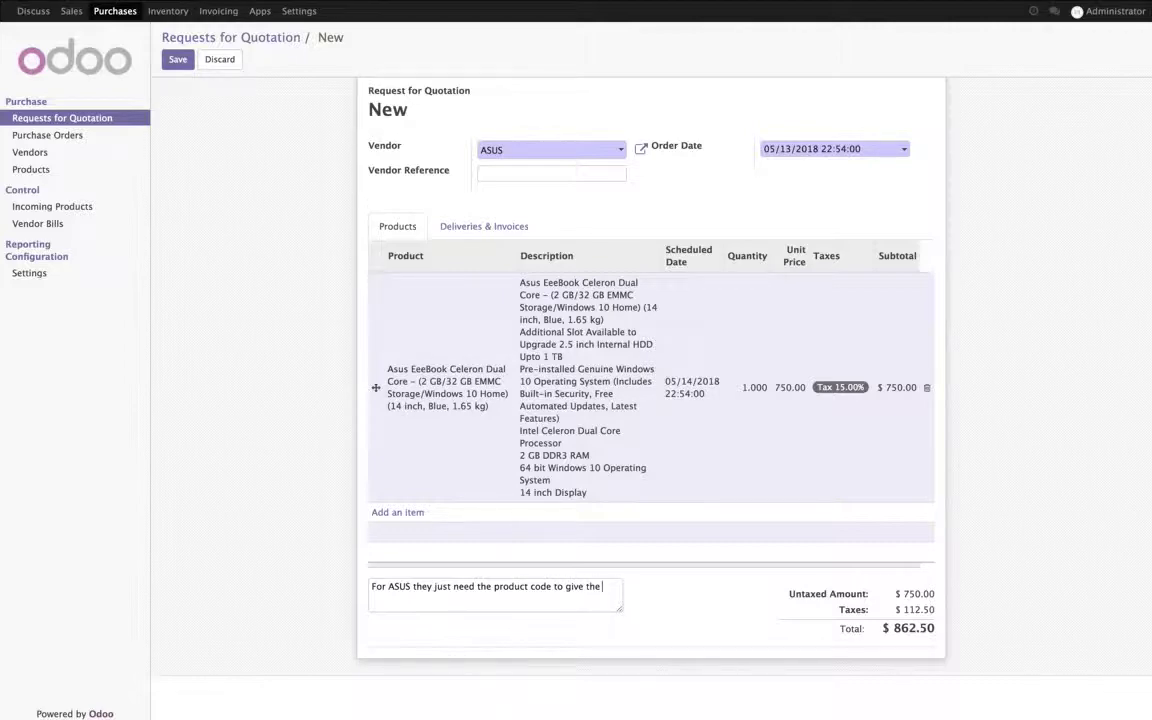
pyautogui.write('ce.')
pyautogui.click(548, 600)
pyautogui.write("they don't need full spe")
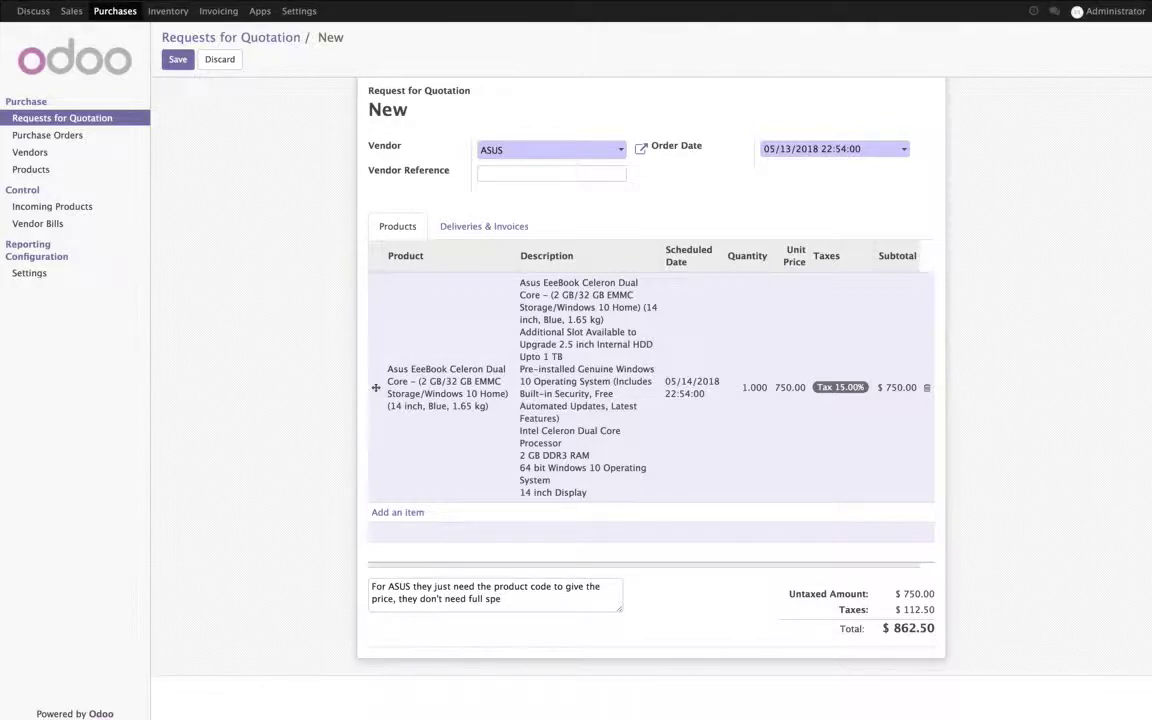
pyautogui.write('cification and ')
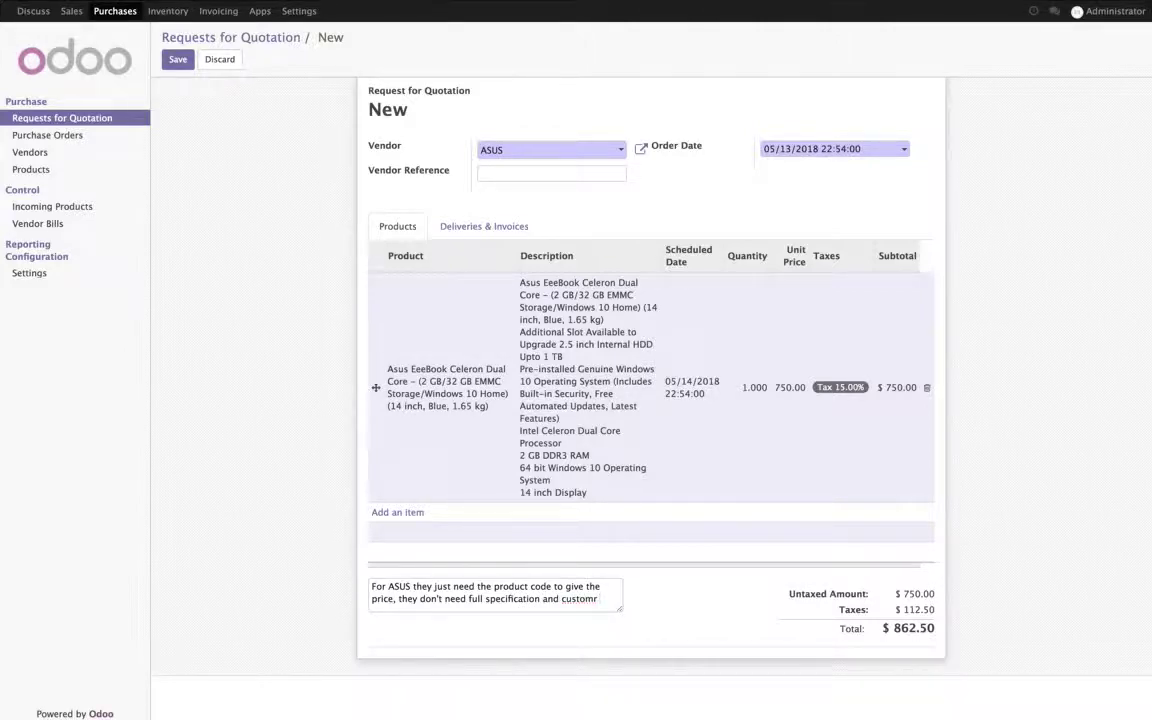
pyautogui.write('customer spe')
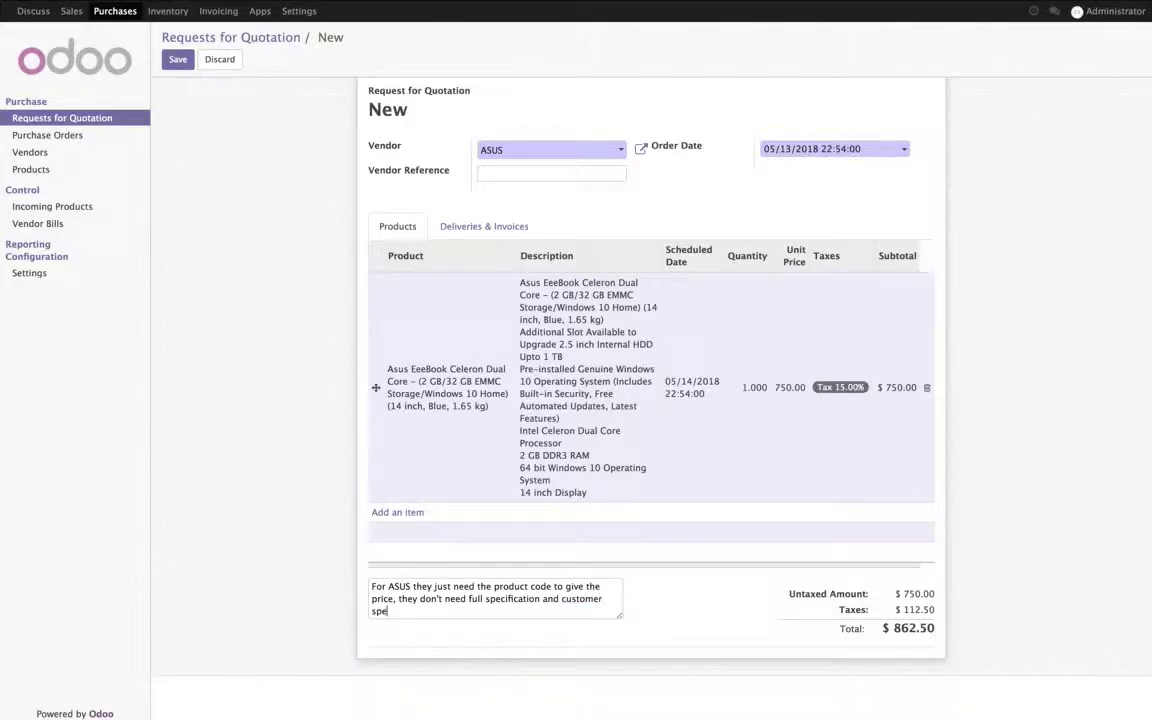
pyautogui.write('cific name.')
pyautogui.click(173, 64)
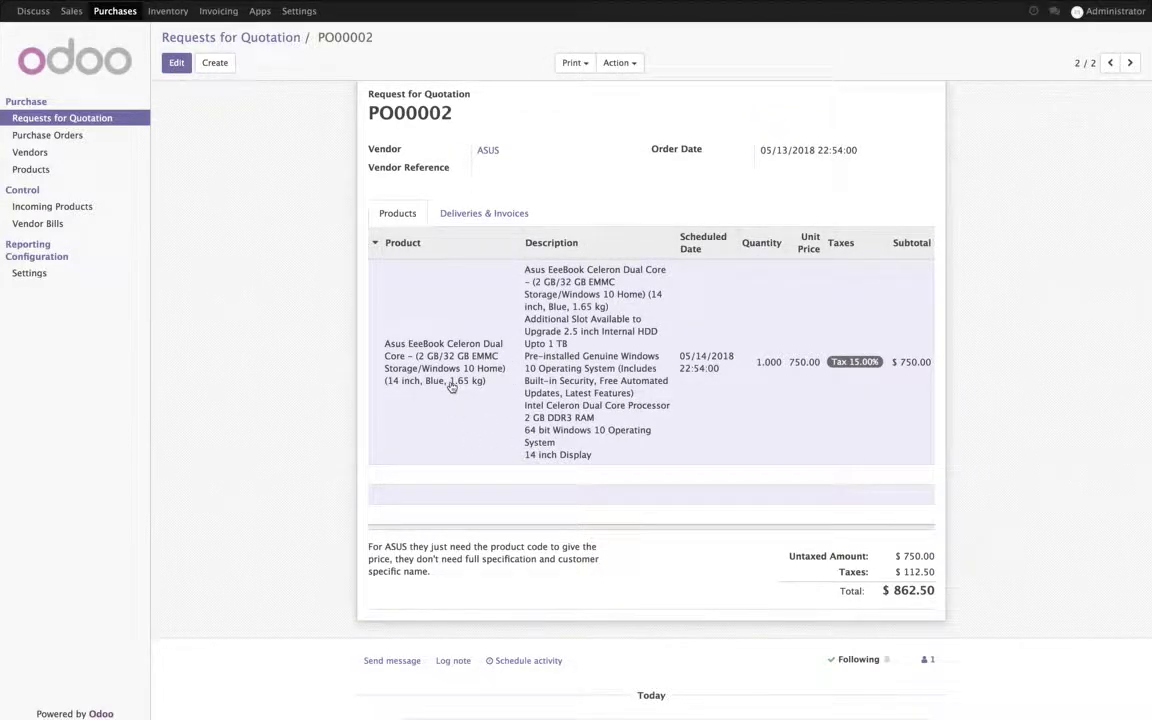
# - Copy the code E402NA-GA022T from the text file into the vendor product code of the laptop product's ASUS vendor line
pyautogui.press('super+Tab')
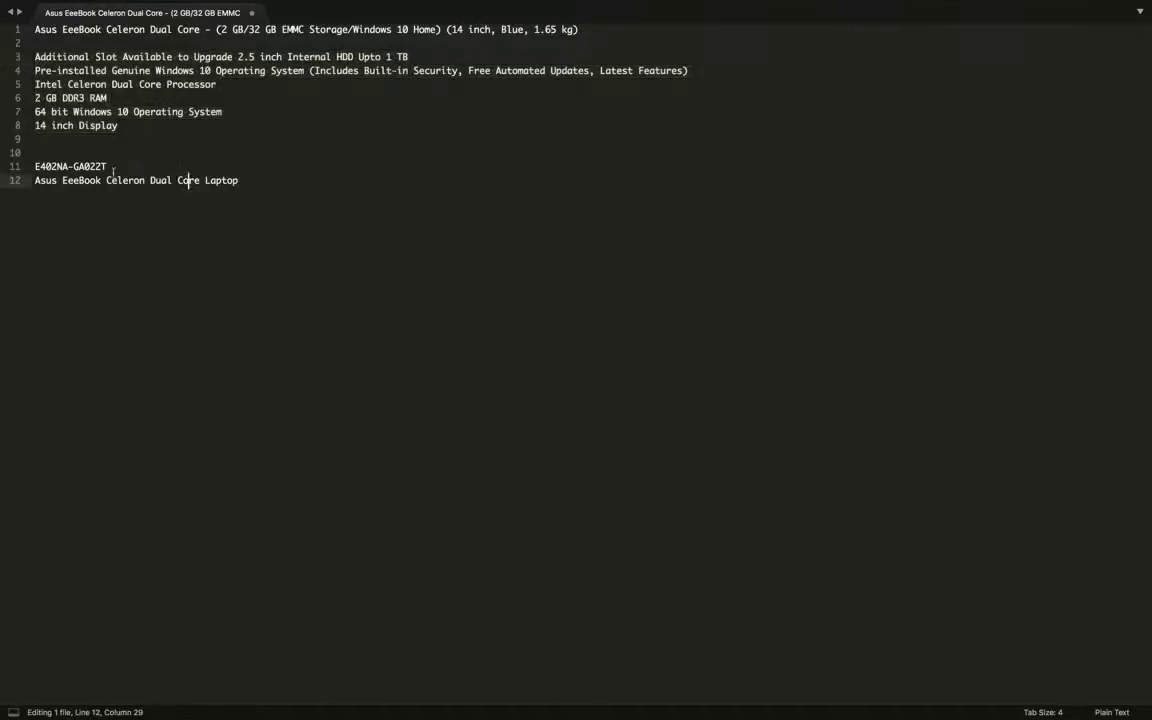
pyautogui.moveTo(113, 168); pyautogui.dragTo(33, 166)
pyautogui.press('super+c')
pyautogui.press('super+Tab')
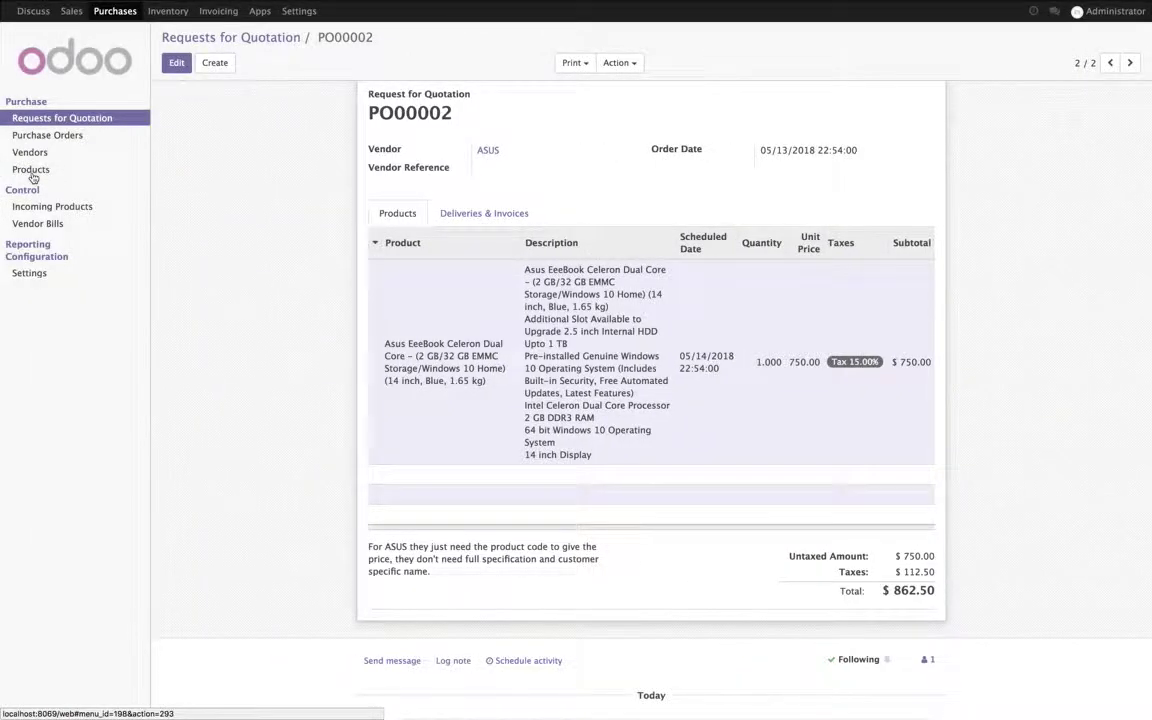
pyautogui.click(32, 172)
pyautogui.click(250, 150)
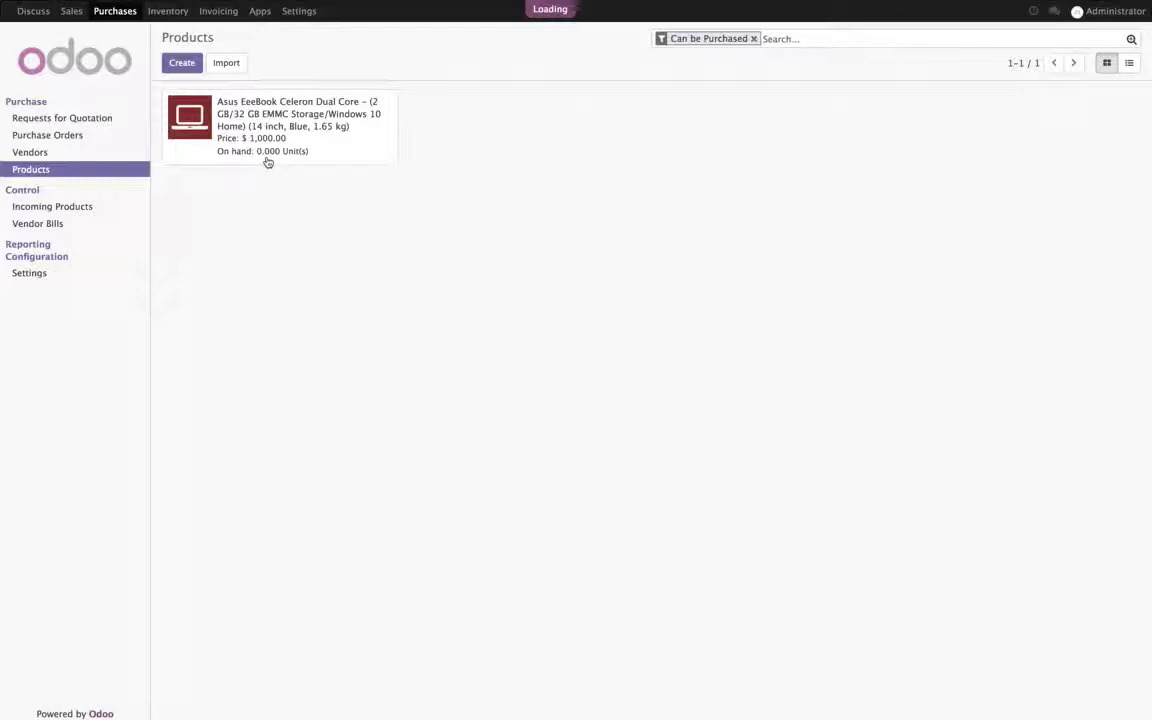
pyautogui.click(176, 60)
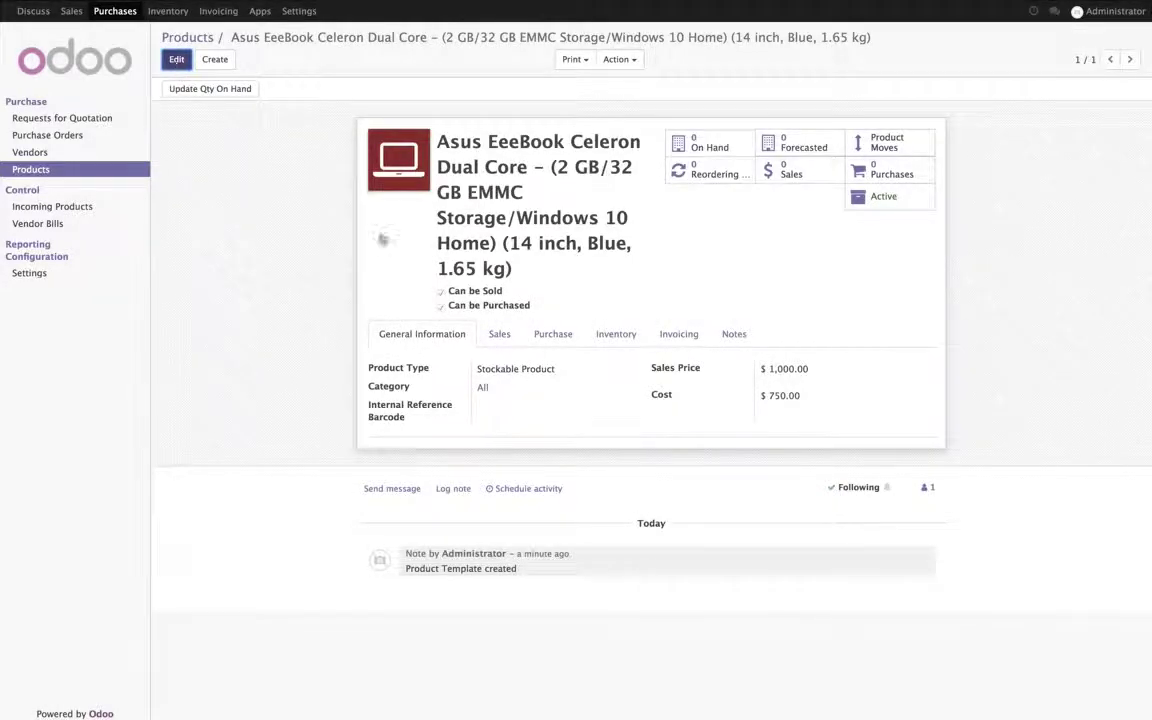
pyautogui.click(550, 223)
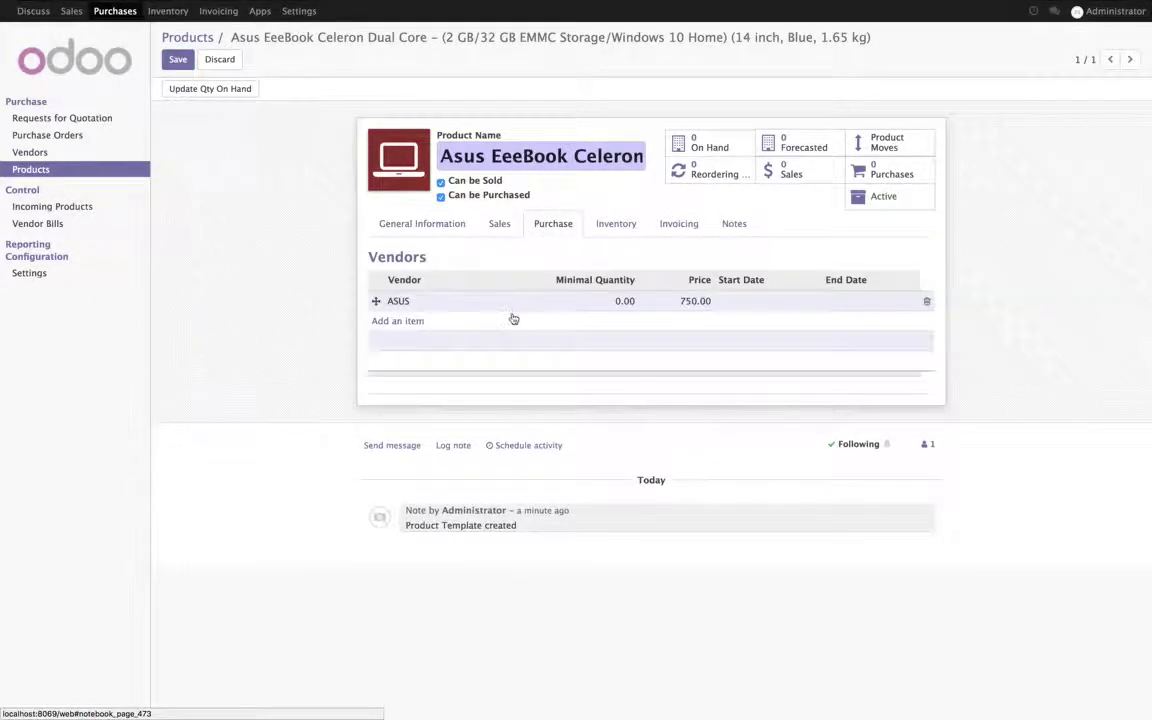
pyautogui.click(405, 301)
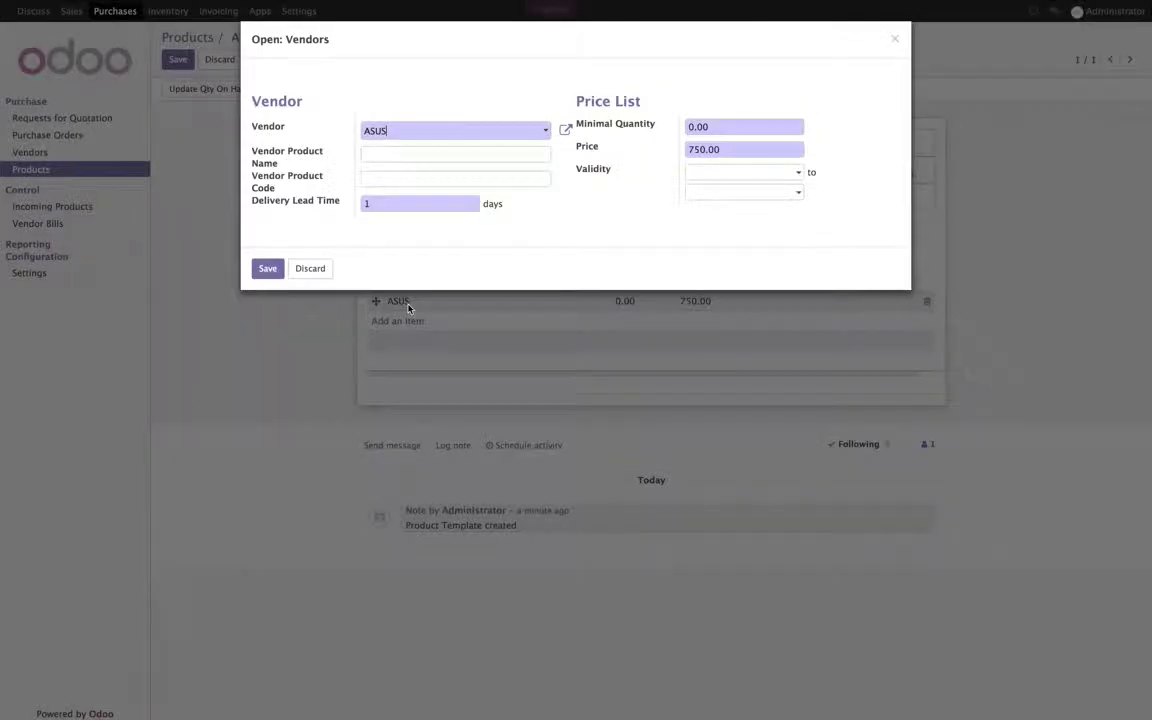
pyautogui.hotkey('ctrl', 'v')
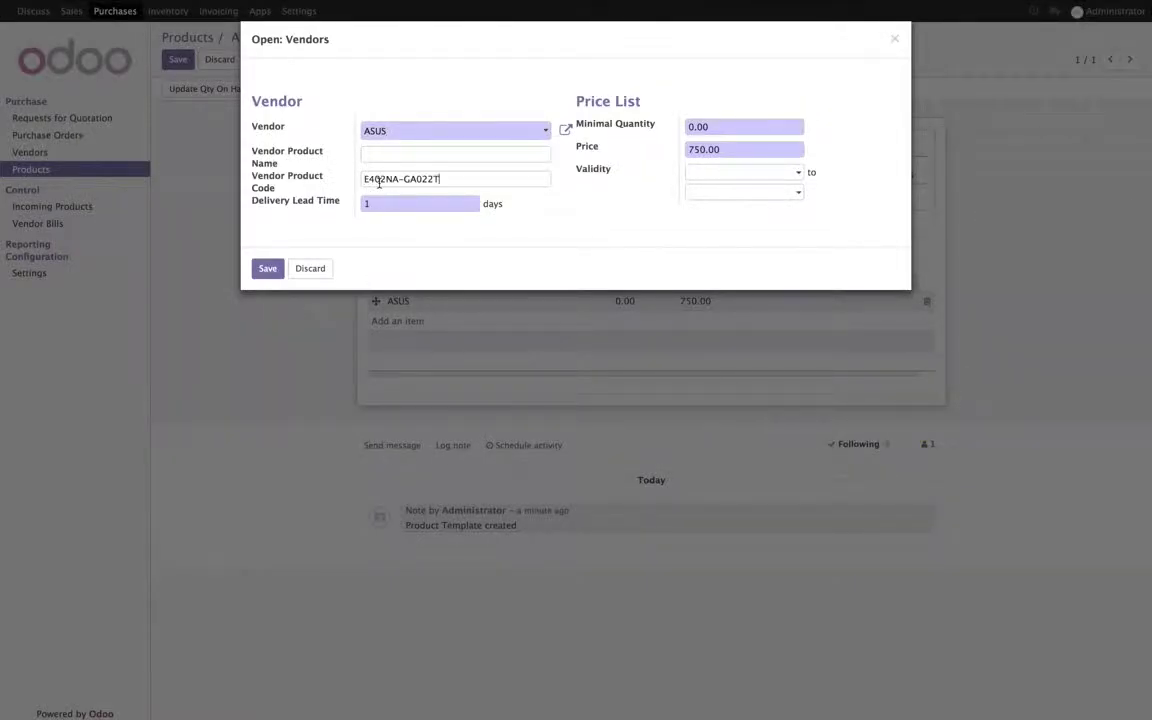
# - Enter "Asus EeeBook Celeron Dual Core" from the text file as the vendor product name, and save the vendor line and product
pyautogui.press('super+Tab')
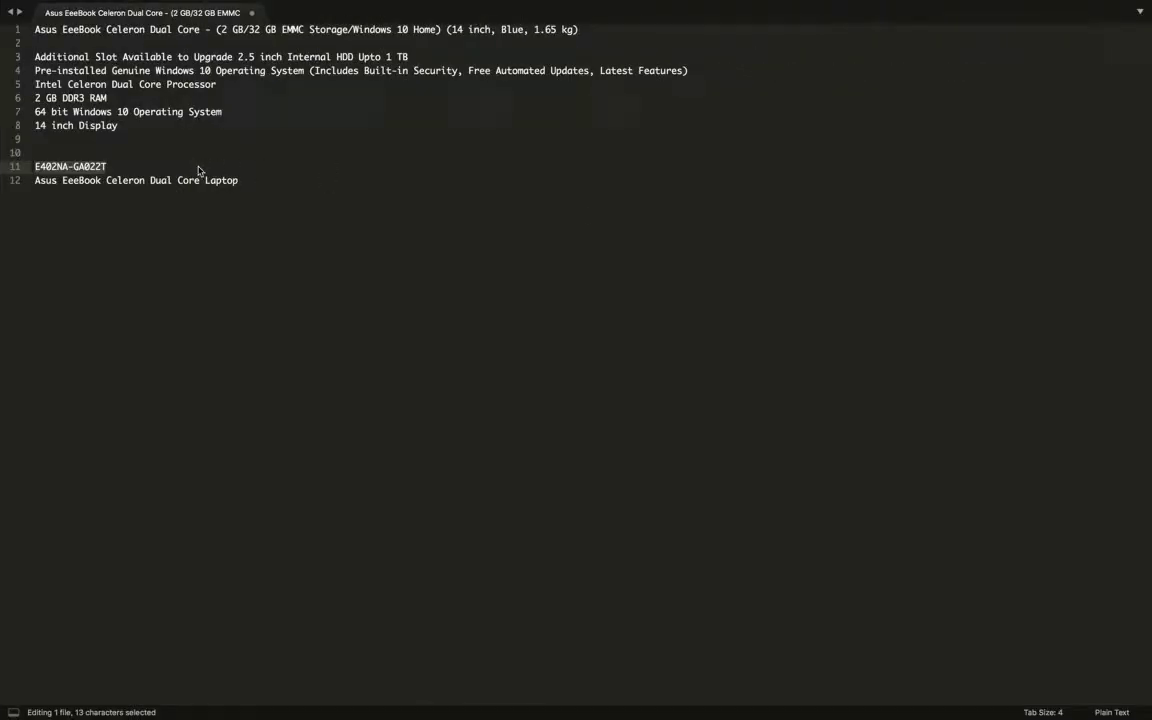
pyautogui.moveTo(36, 182); pyautogui.dragTo(199, 181)
pyautogui.press('super+c')
pyautogui.press('super+Tab')
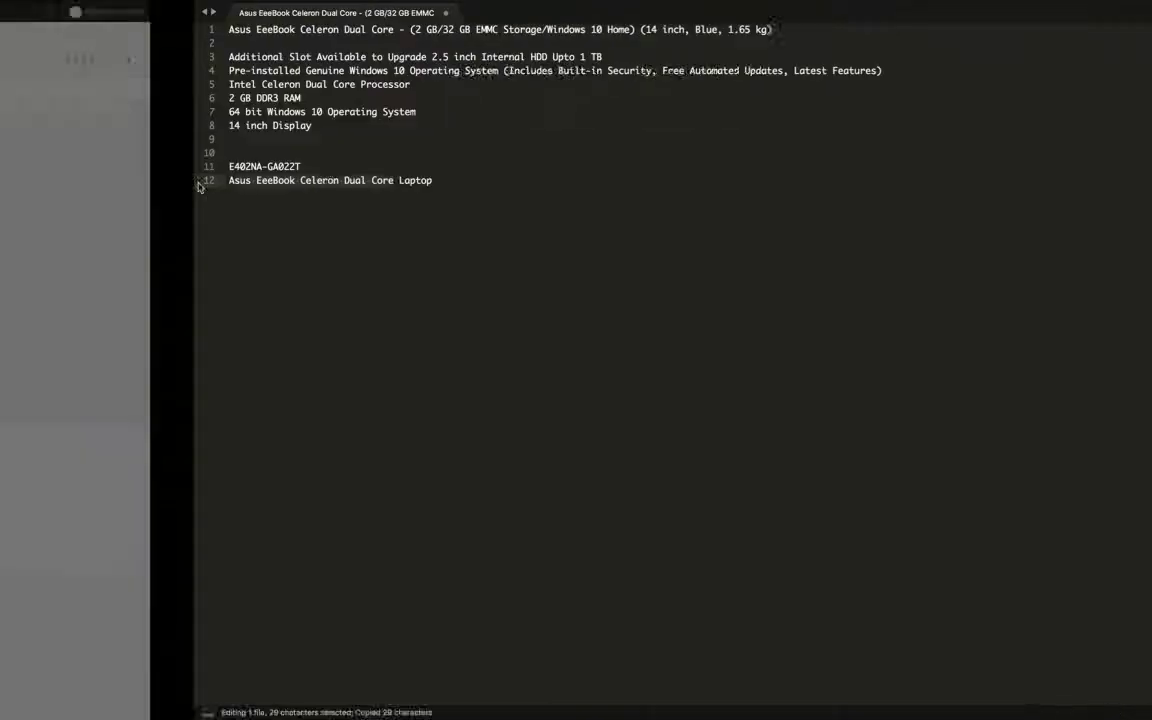
pyautogui.click(440, 156)
pyautogui.press('super+v')
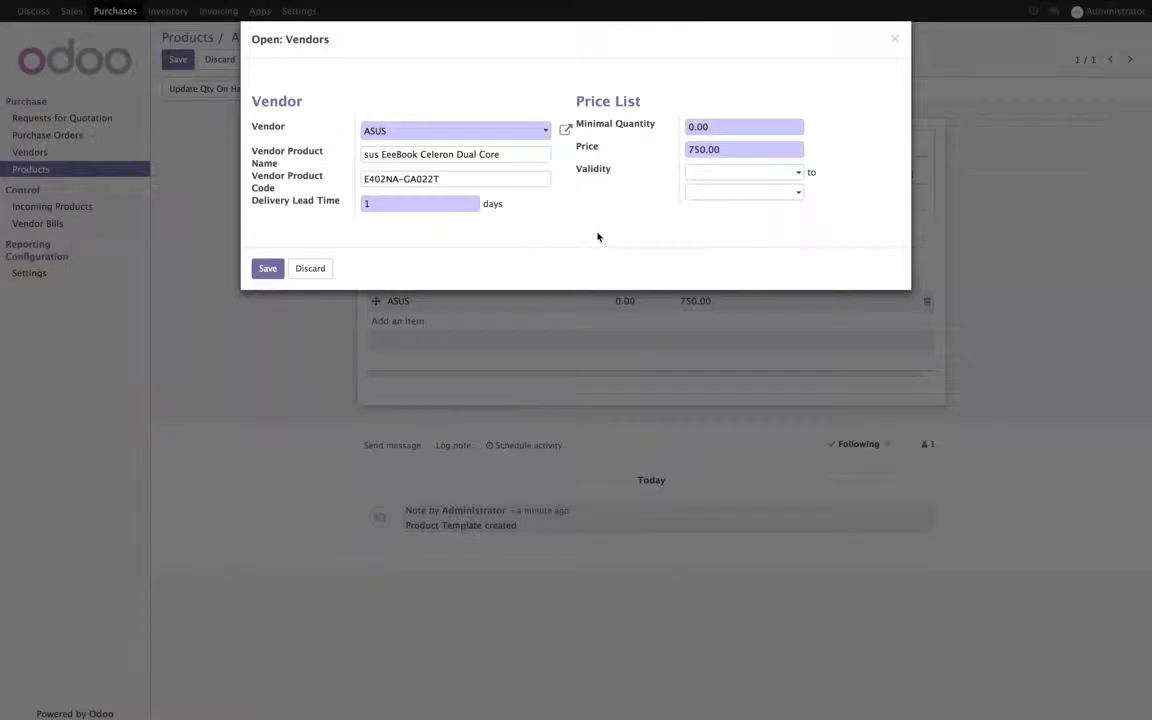
pyautogui.click(364, 154)
pyautogui.write('A')
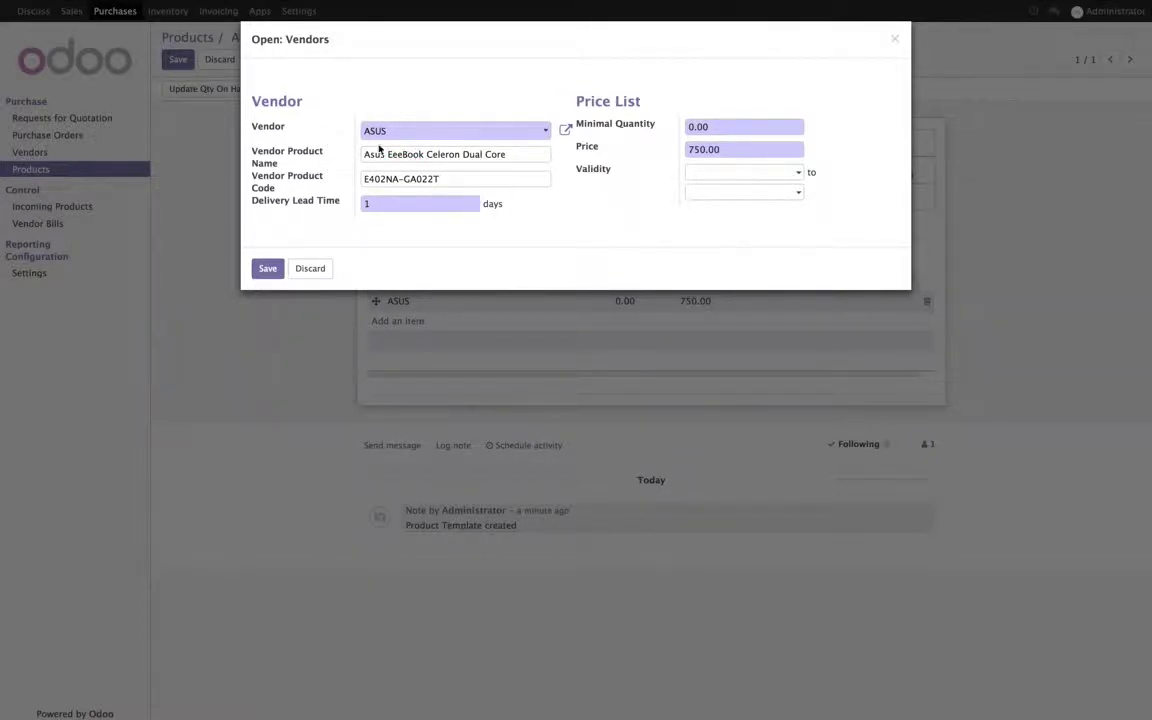
pyautogui.click(267, 267)
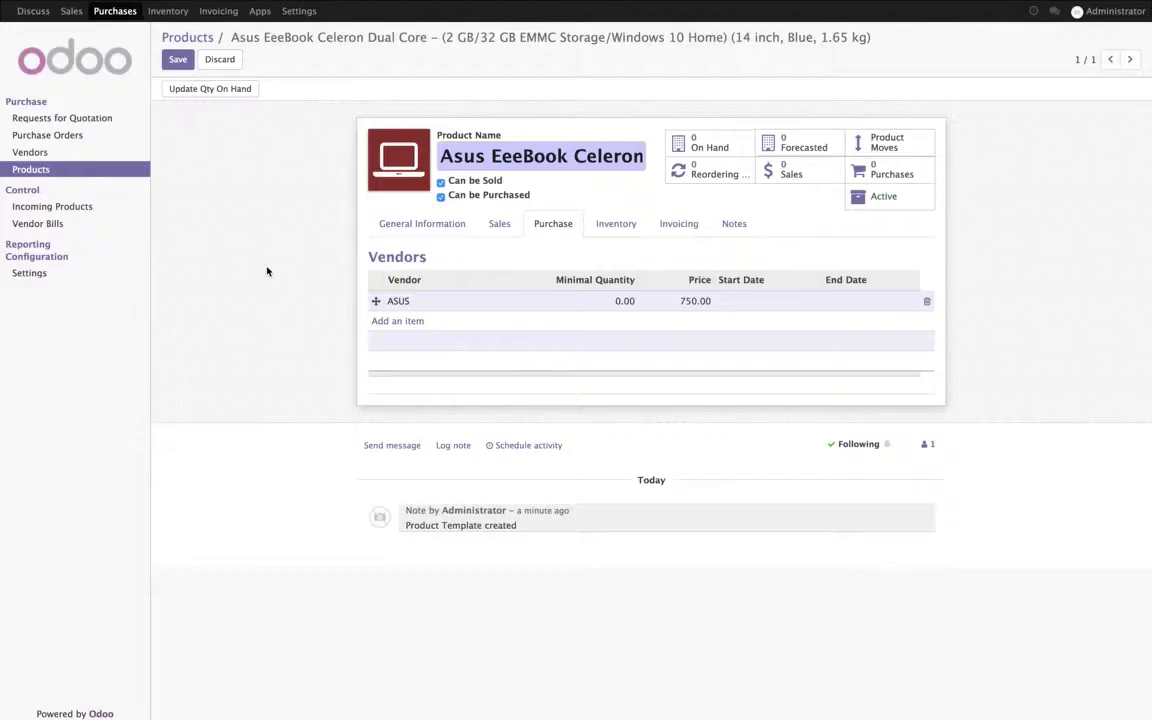
pyautogui.click(177, 59)
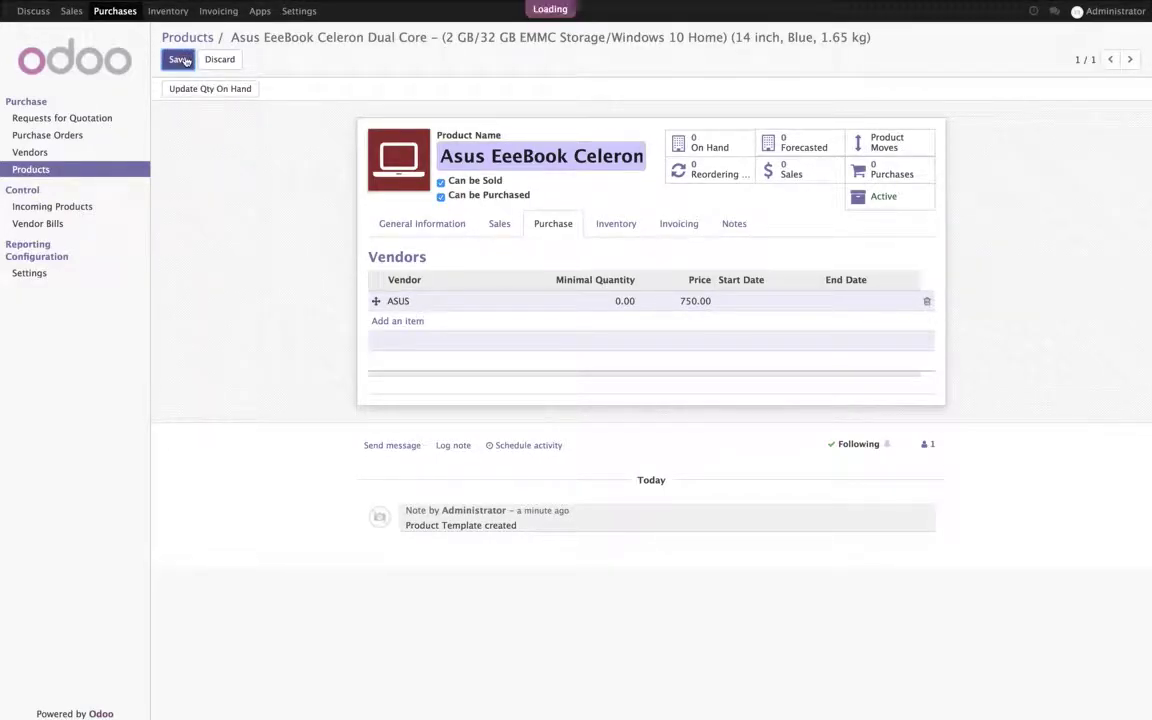
# - Start a new request for quotation from the purchase requests list
pyautogui.click(44, 139)
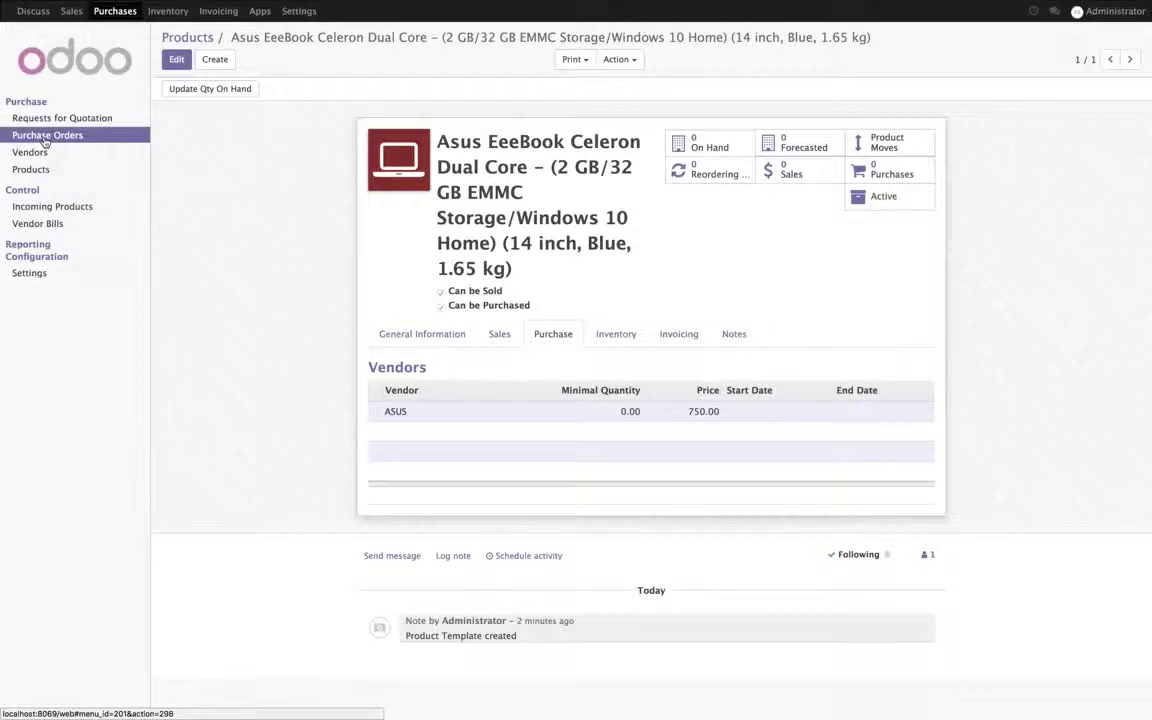
pyautogui.click(52, 120)
pyautogui.click(189, 65)
pyautogui.click(614, 195)
pyautogui.click(395, 312)
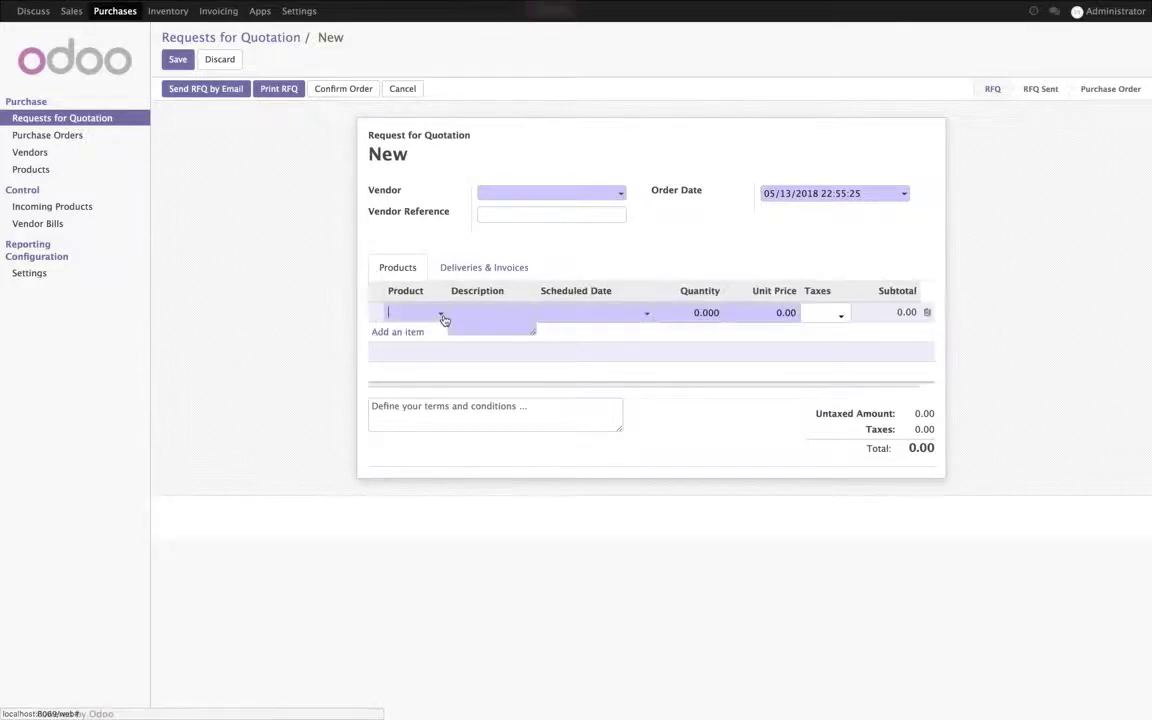
pyautogui.click(442, 316)
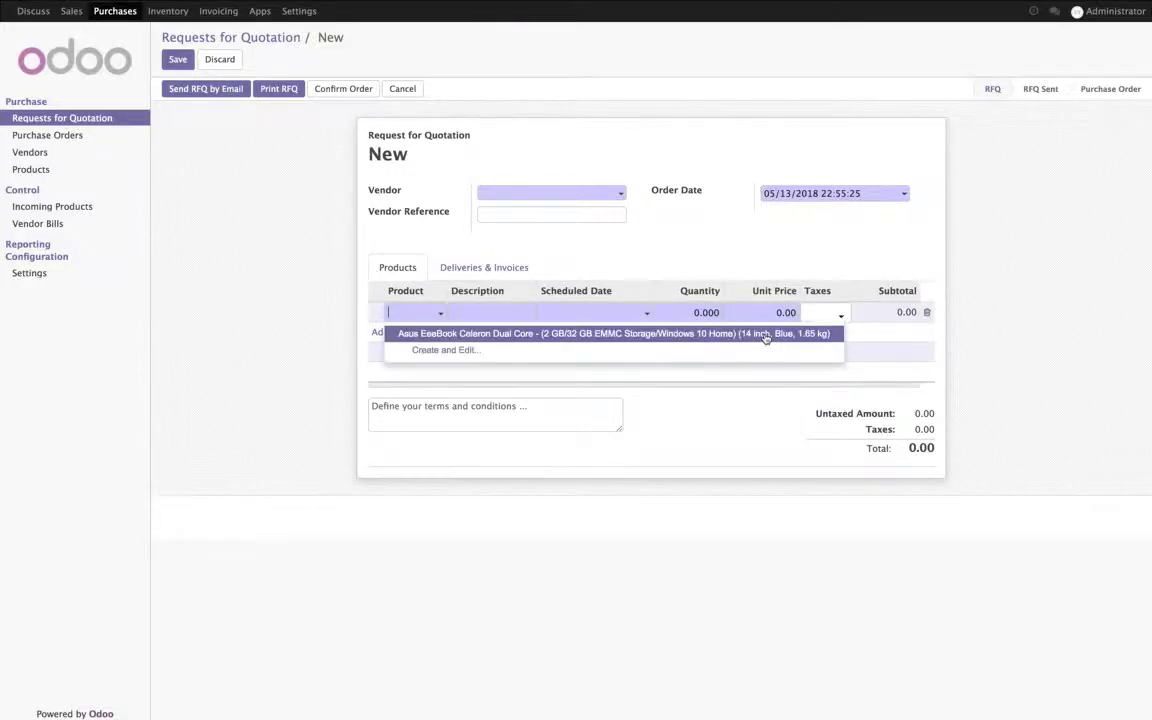
pyautogui.click(761, 417)
# - Set ASUS as the vendor, and save the request with [E402NA-GA022T] Asus EeeBook Celeron Dual Core as its product line
pyautogui.click(560, 193)
pyautogui.click(618, 210)
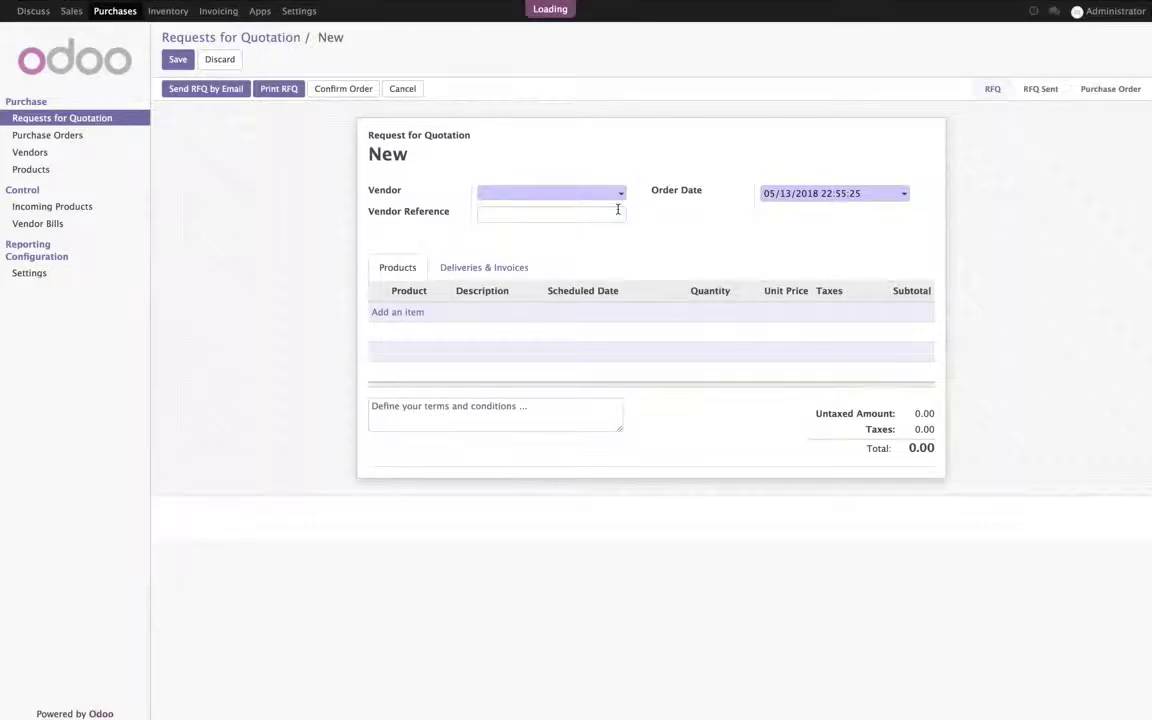
pyautogui.click(419, 313)
pyautogui.click(437, 319)
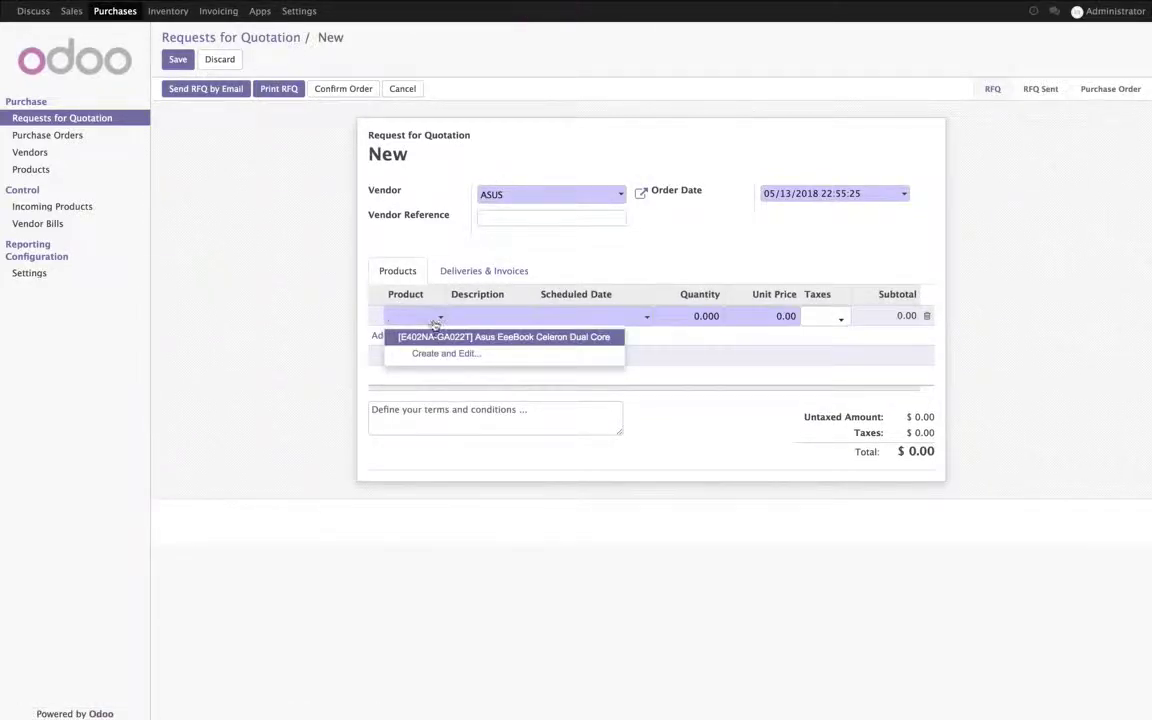
pyautogui.click(566, 338)
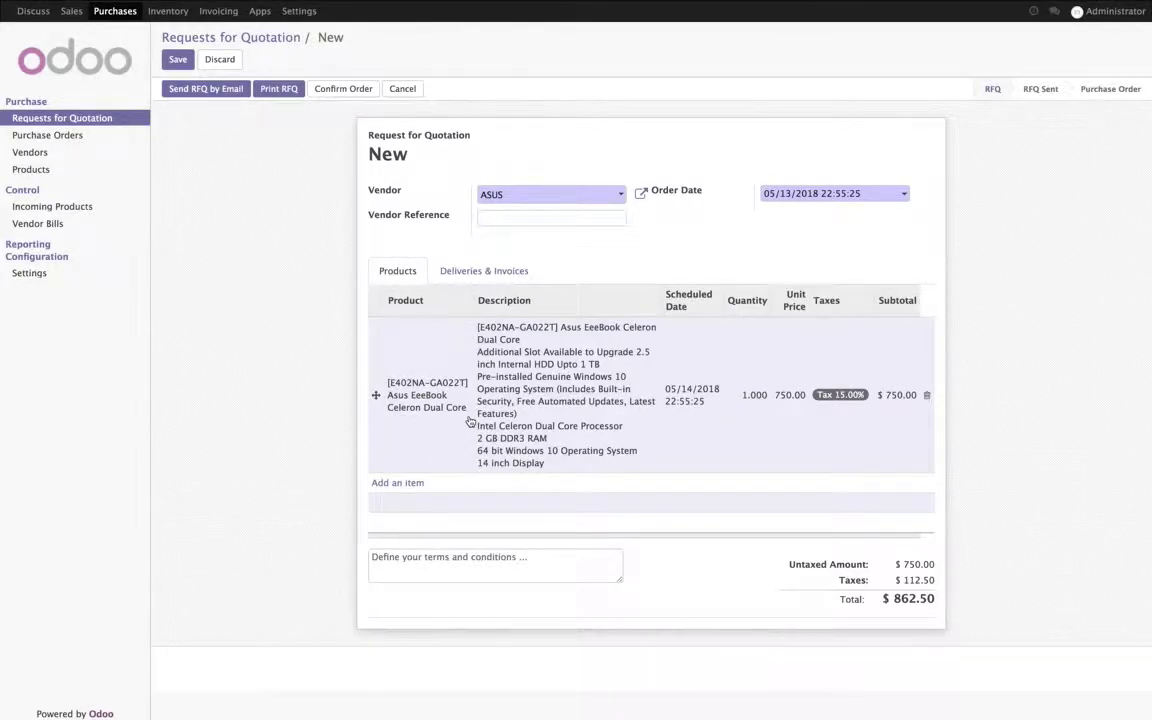
pyautogui.click(179, 61)
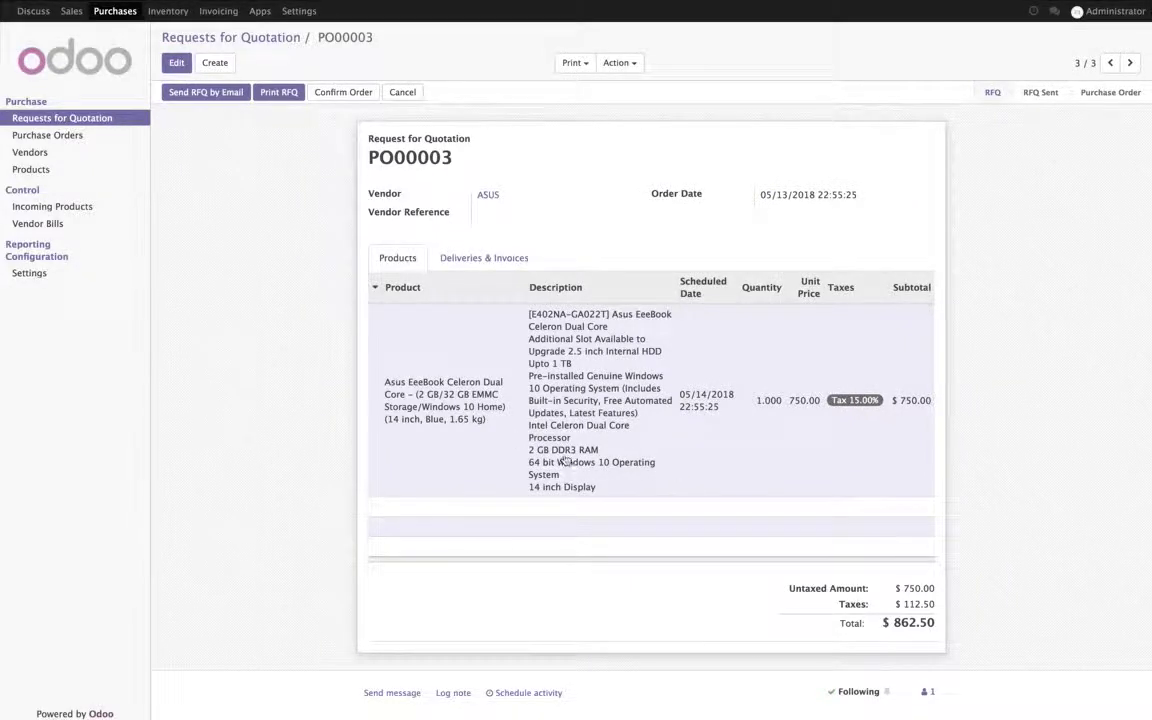
# - Create a new sales quotation for a newly created customer named "Customer"
pyautogui.click(72, 12)
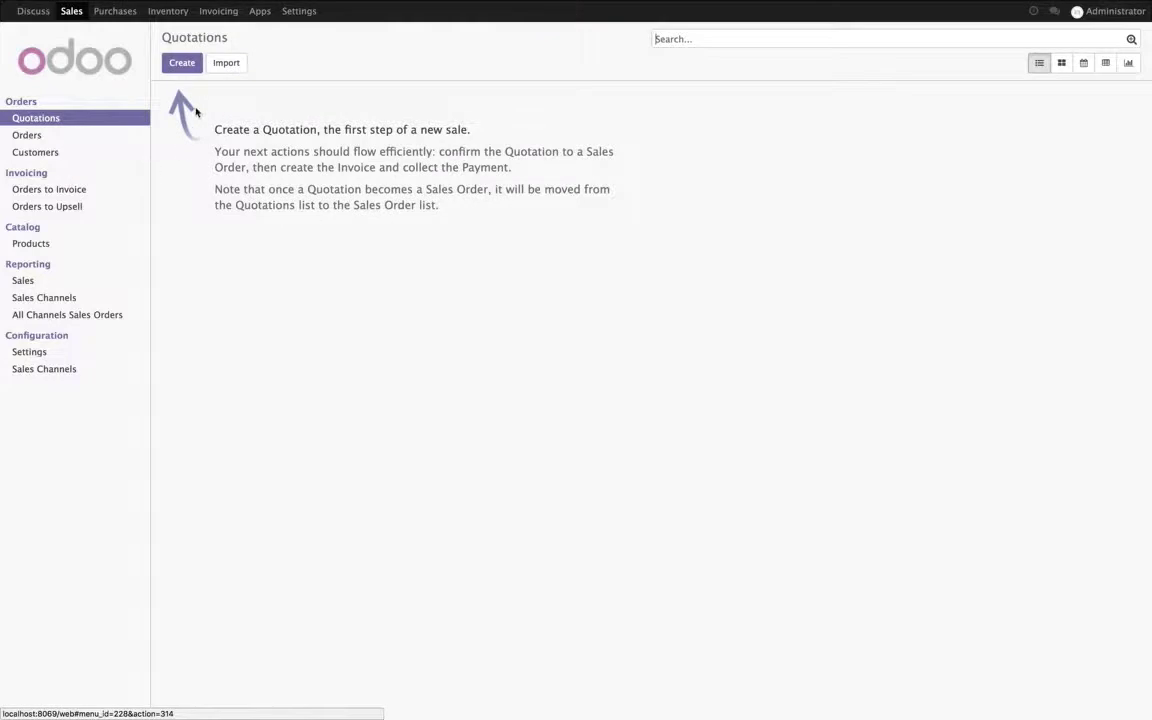
pyautogui.click(186, 65)
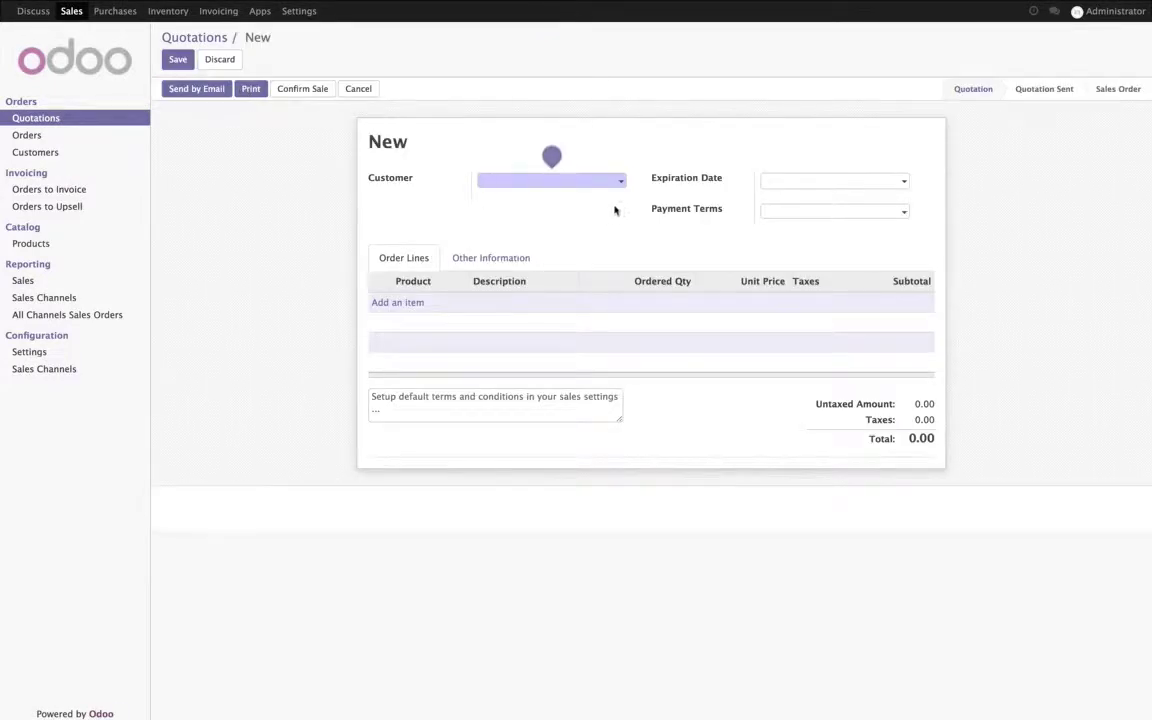
pyautogui.click(620, 184)
pyautogui.write('Customer')
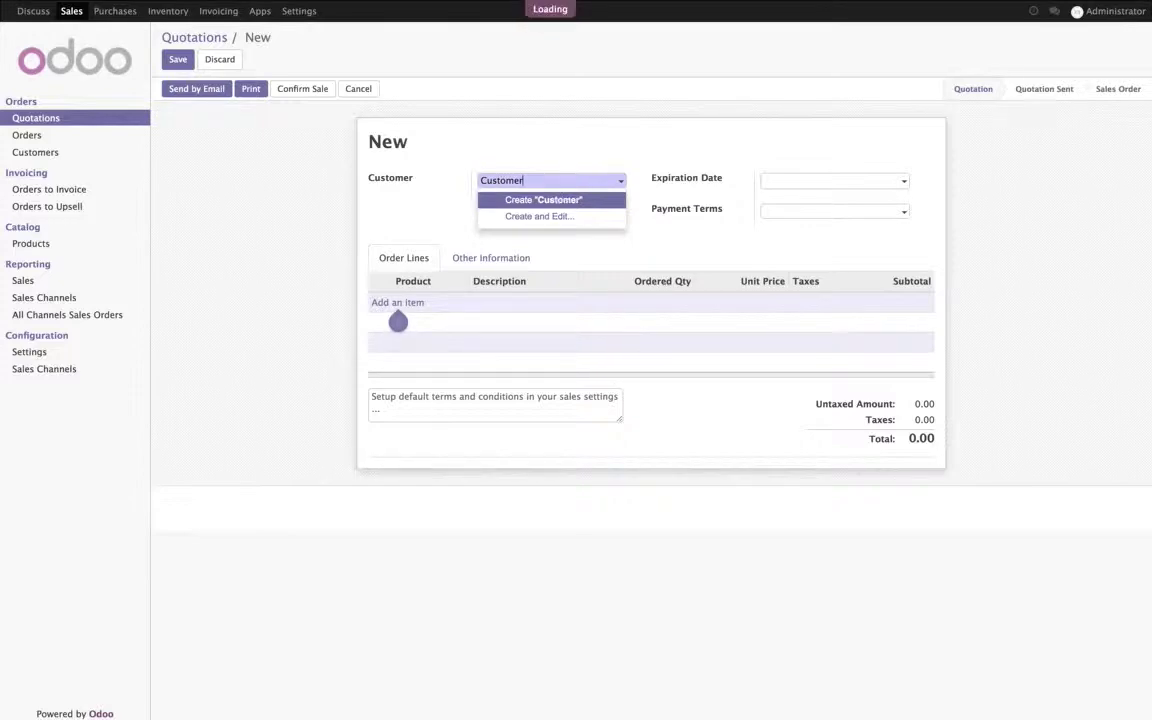
pyautogui.press('Return')
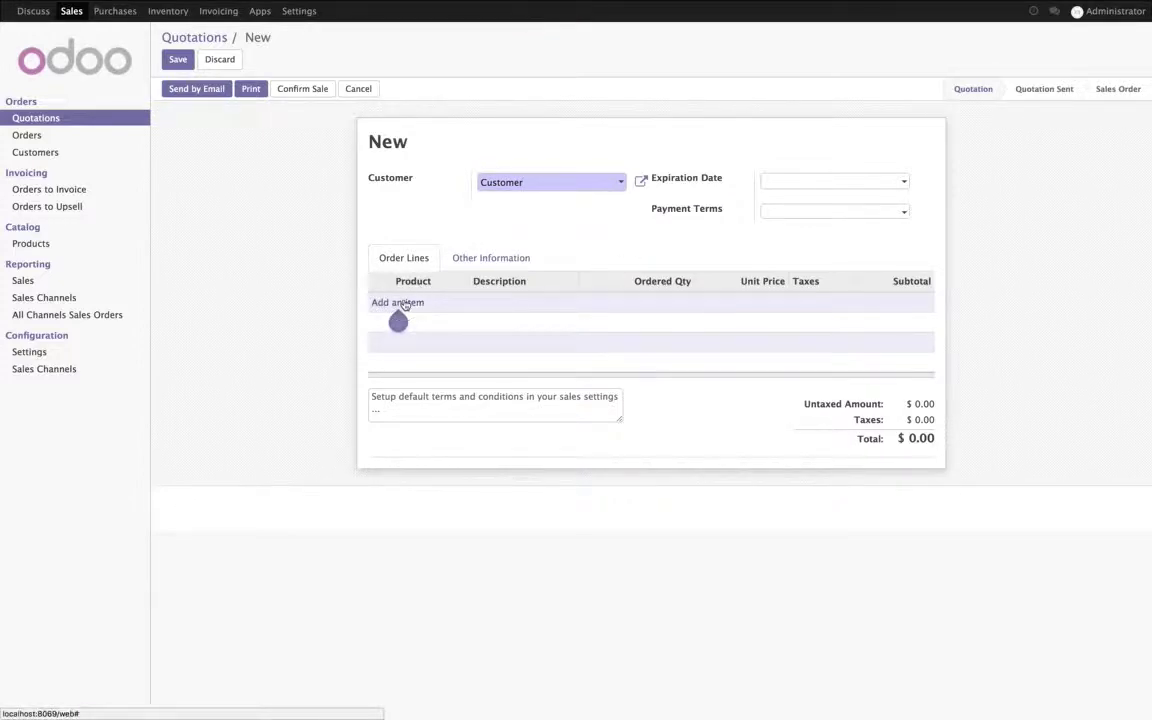
# - Add the Asus EeeBook Celeron Dual Core laptop as an order line on the quotation and save it
pyautogui.click(398, 302)
pyautogui.click(424, 324)
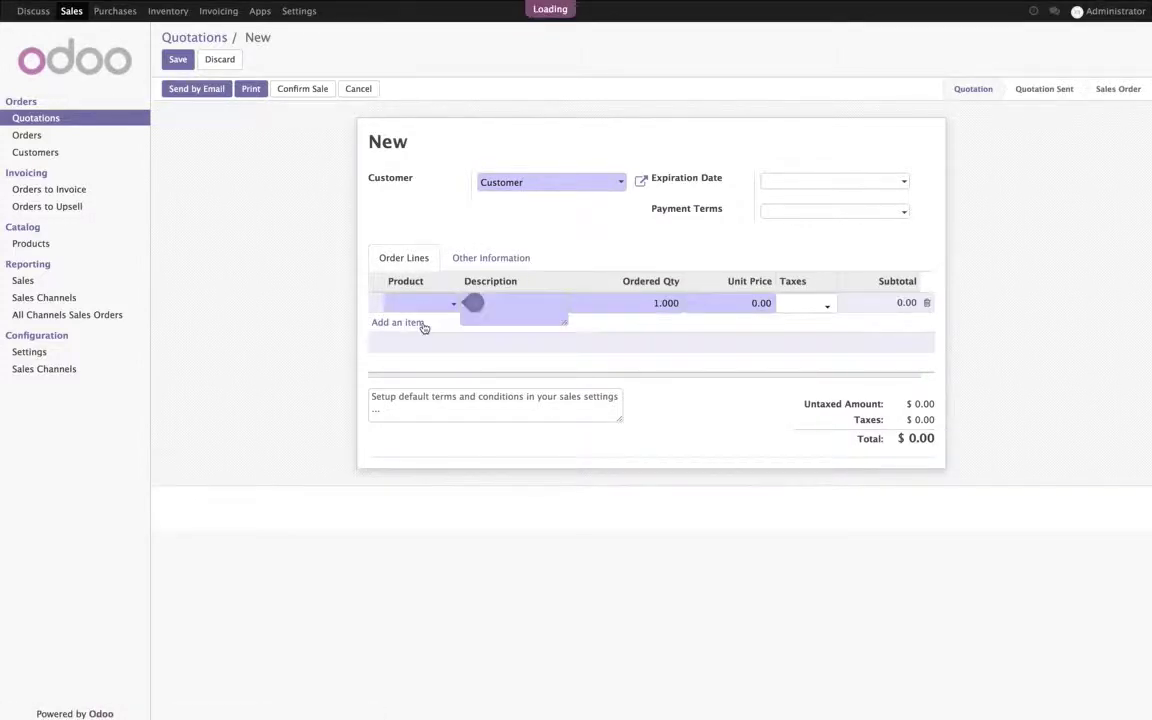
pyautogui.click(377, 113)
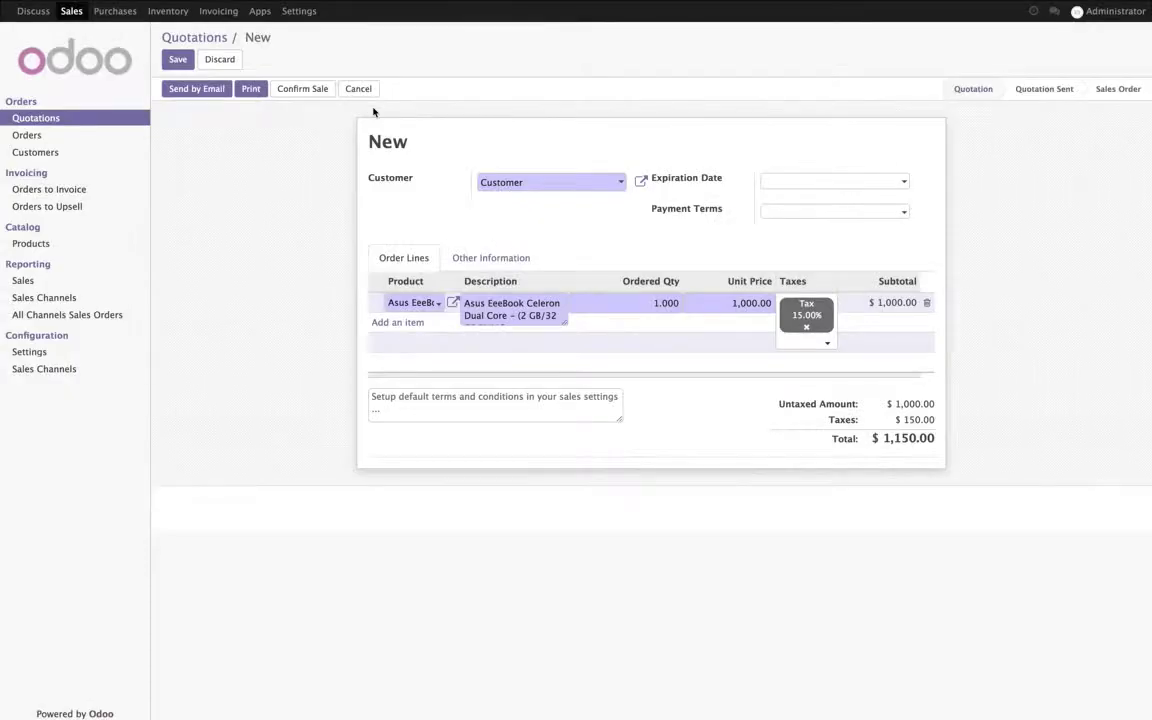
pyautogui.click(628, 372)
pyautogui.click(184, 60)
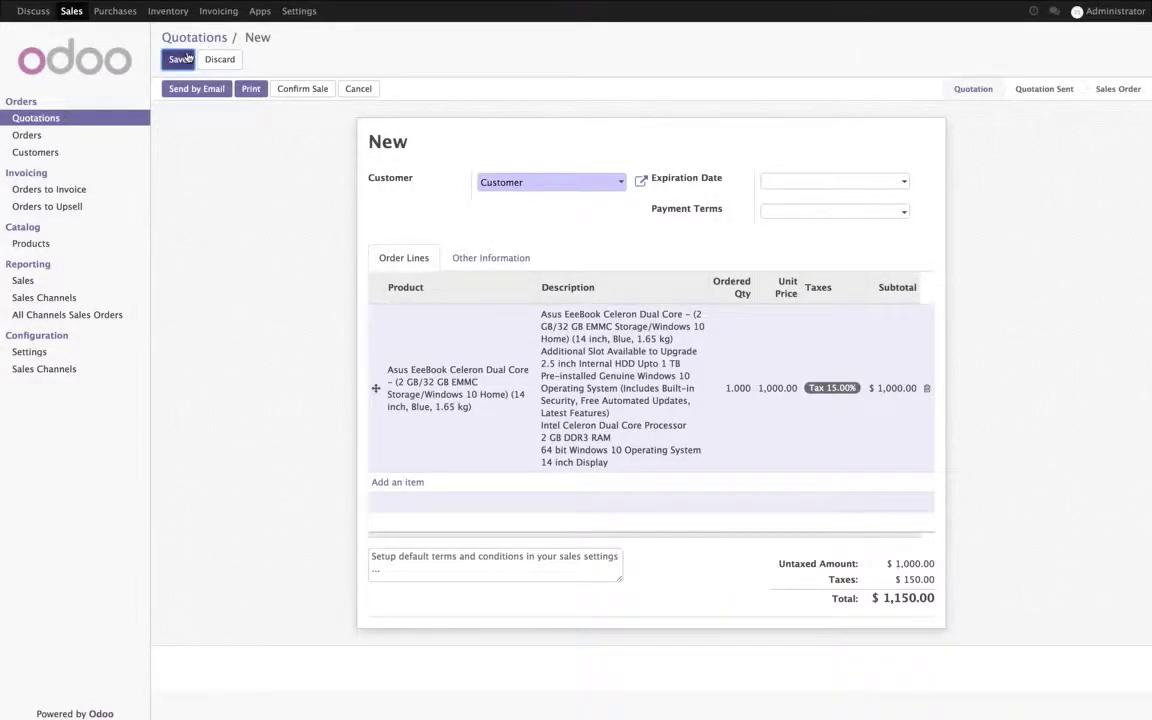
# - Start printing the sales quotation, upload logo.png as the company logo, and save the second of the four document layouts
pyautogui.click(256, 94)
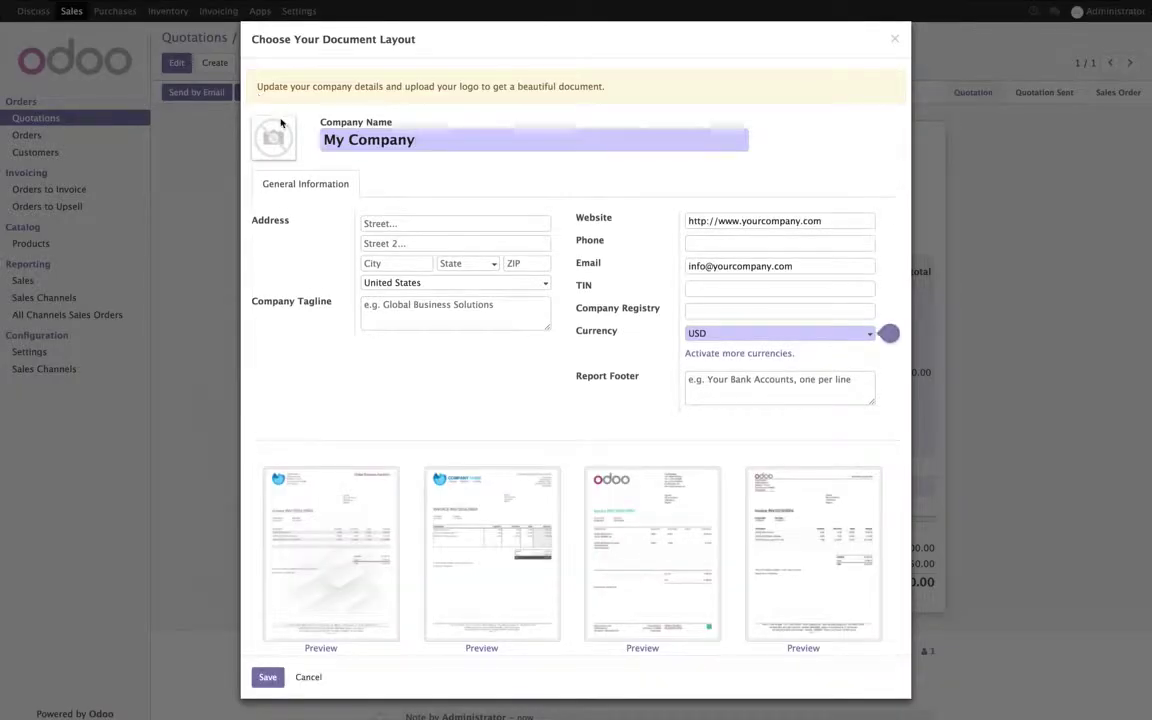
pyautogui.click(260, 126)
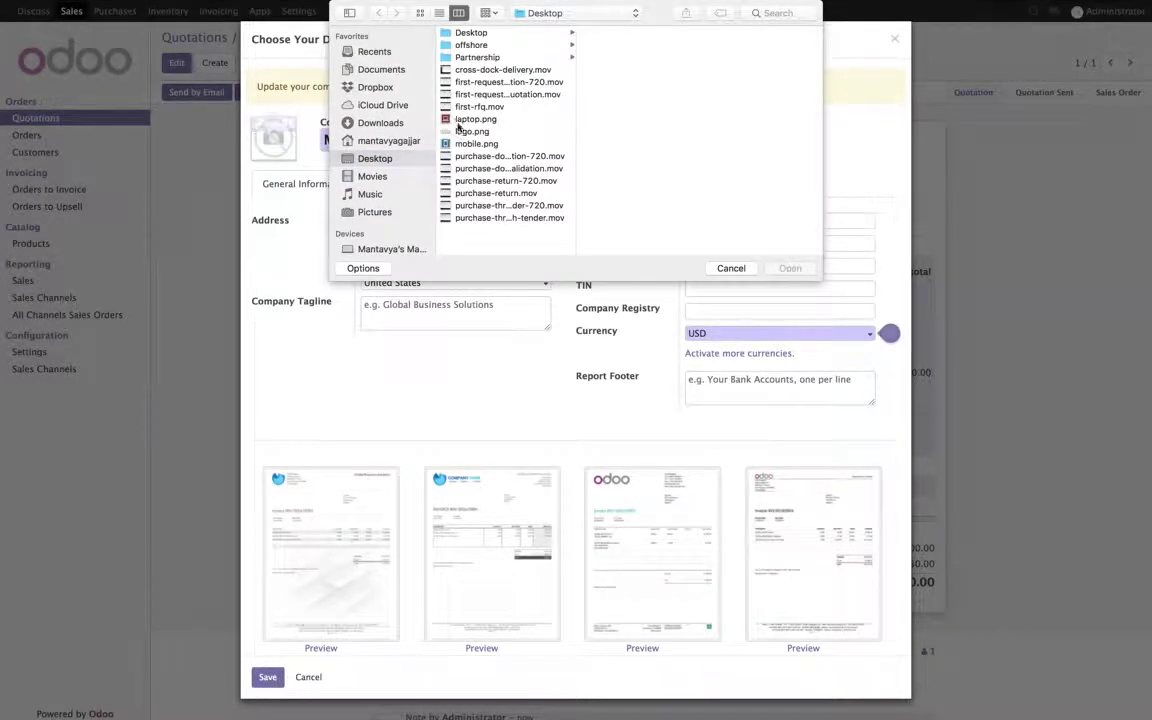
pyautogui.doubleClick(466, 131)
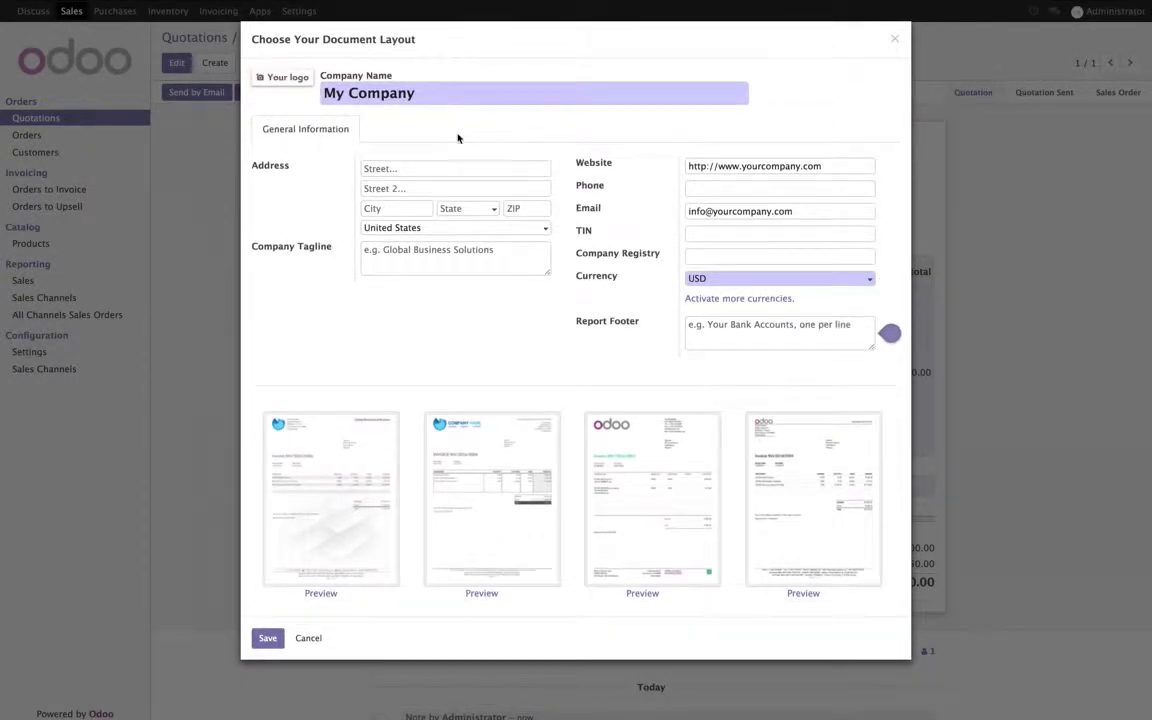
pyautogui.click(490, 534)
pyautogui.click(267, 638)
# - Print the sales quotation as a PDF, view the downloaded document, and return to Odoo
pyautogui.click(247, 93)
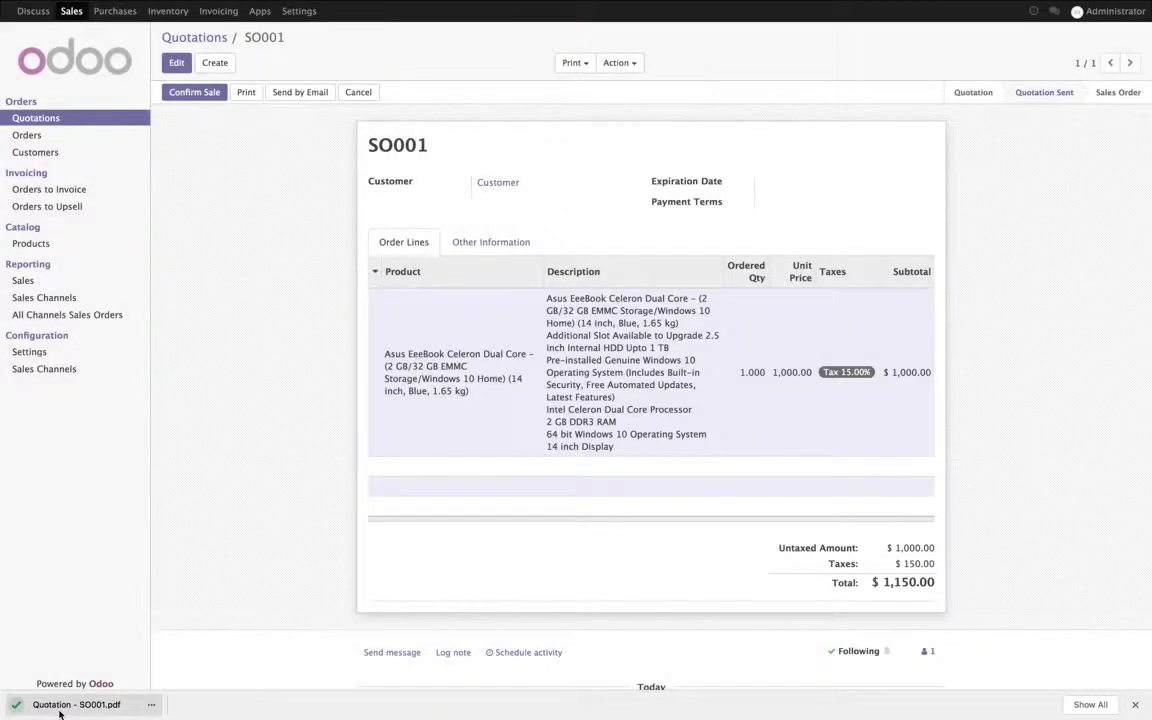
pyautogui.click(60, 711)
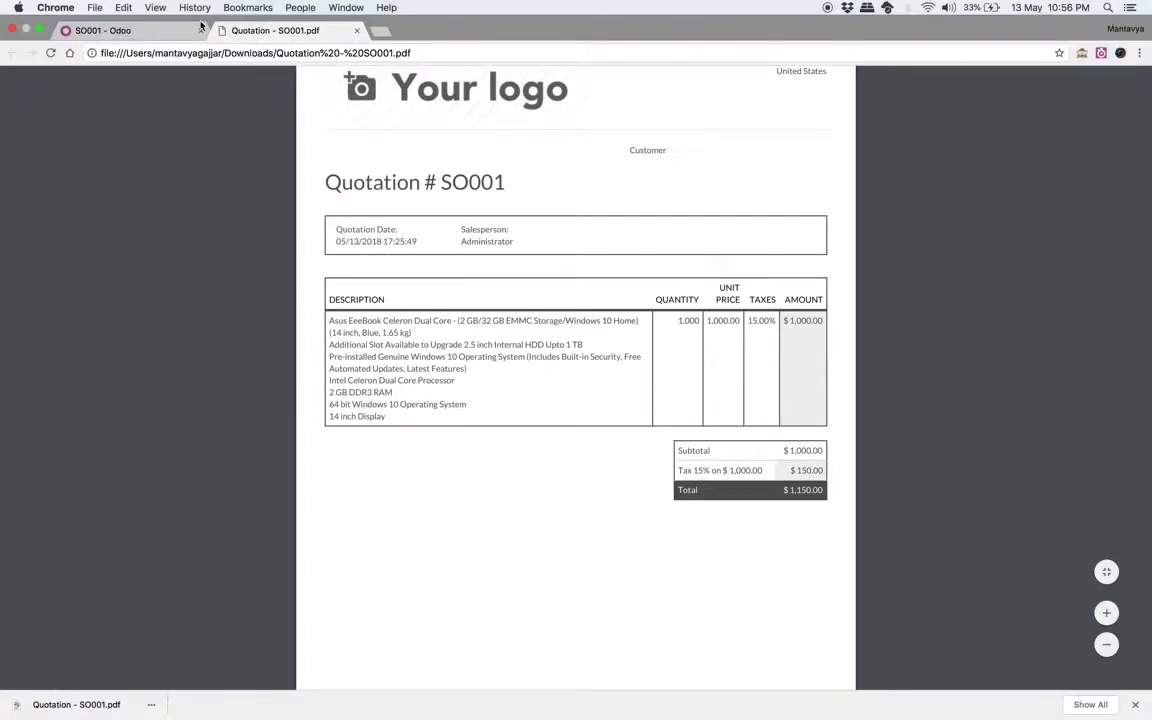
pyautogui.click(172, 31)
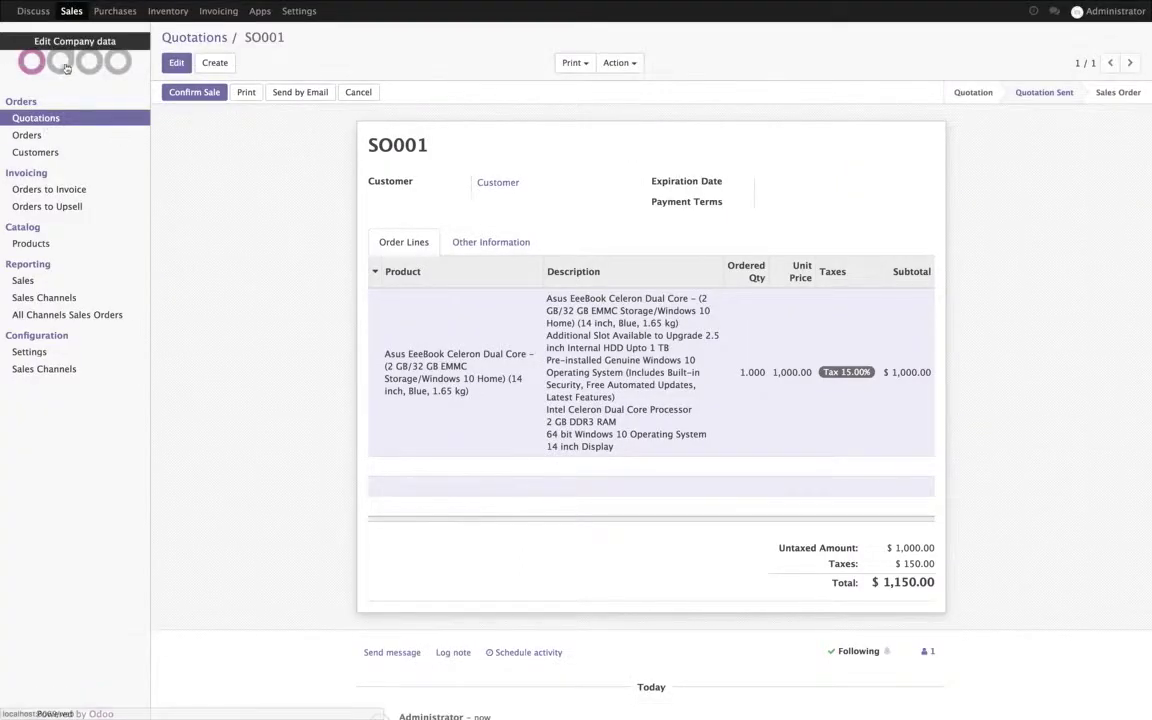
# - In Purchases, compare the product descriptions on the two newest ASUS requests for quotation, ending with the newest one open
pyautogui.click(115, 11)
pyautogui.click(255, 116)
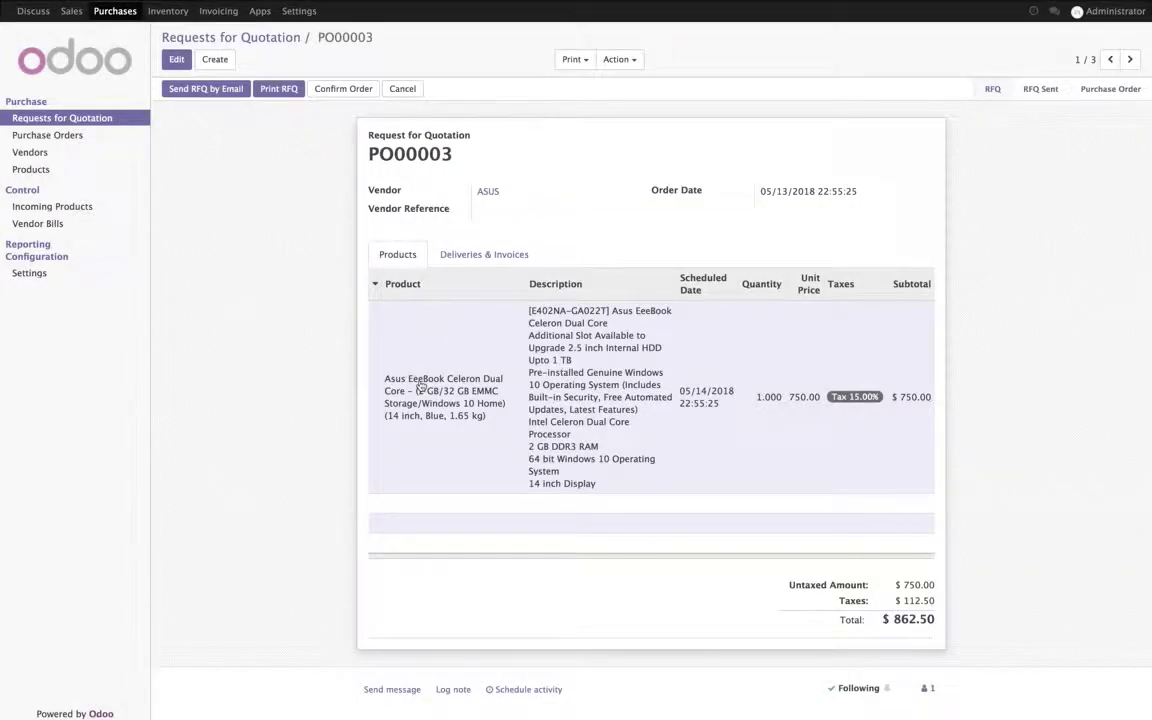
pyautogui.click(62, 121)
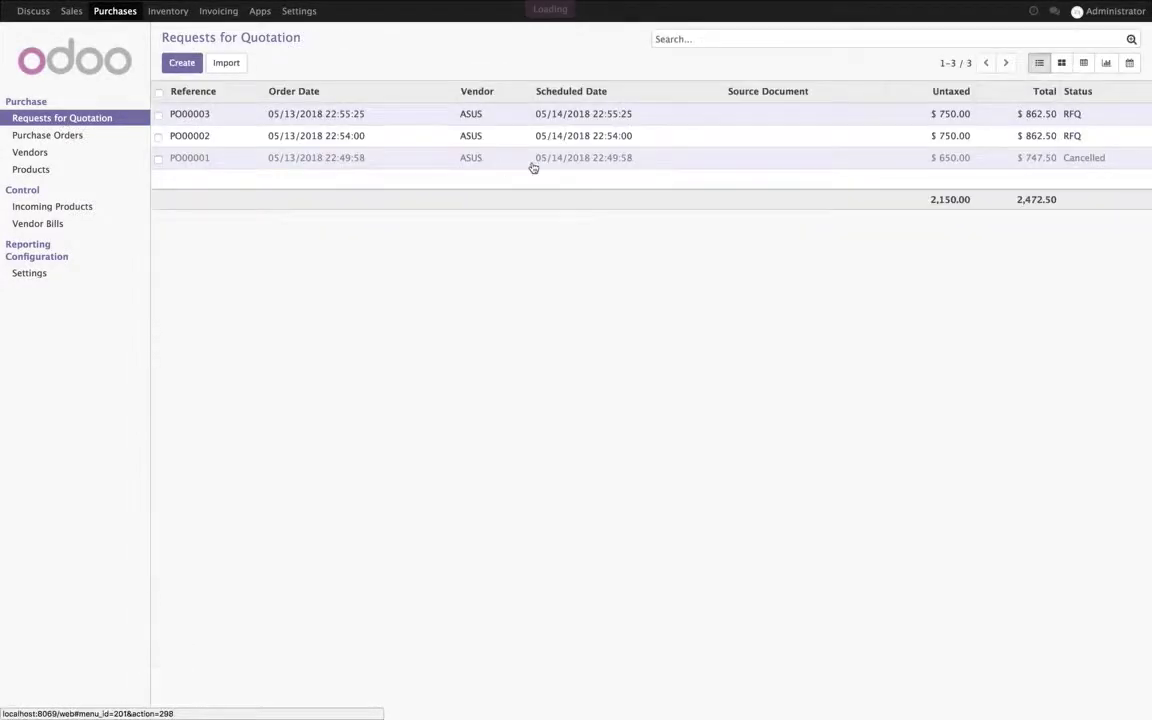
pyautogui.click(569, 140)
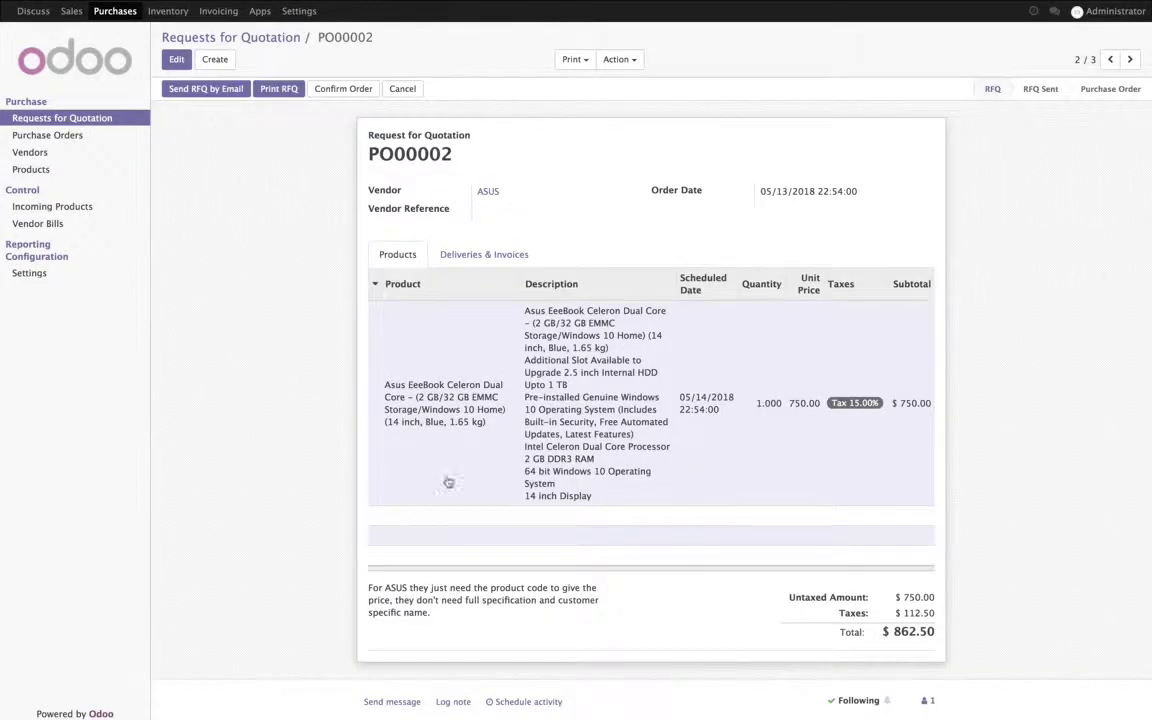
pyautogui.click(1109, 59)
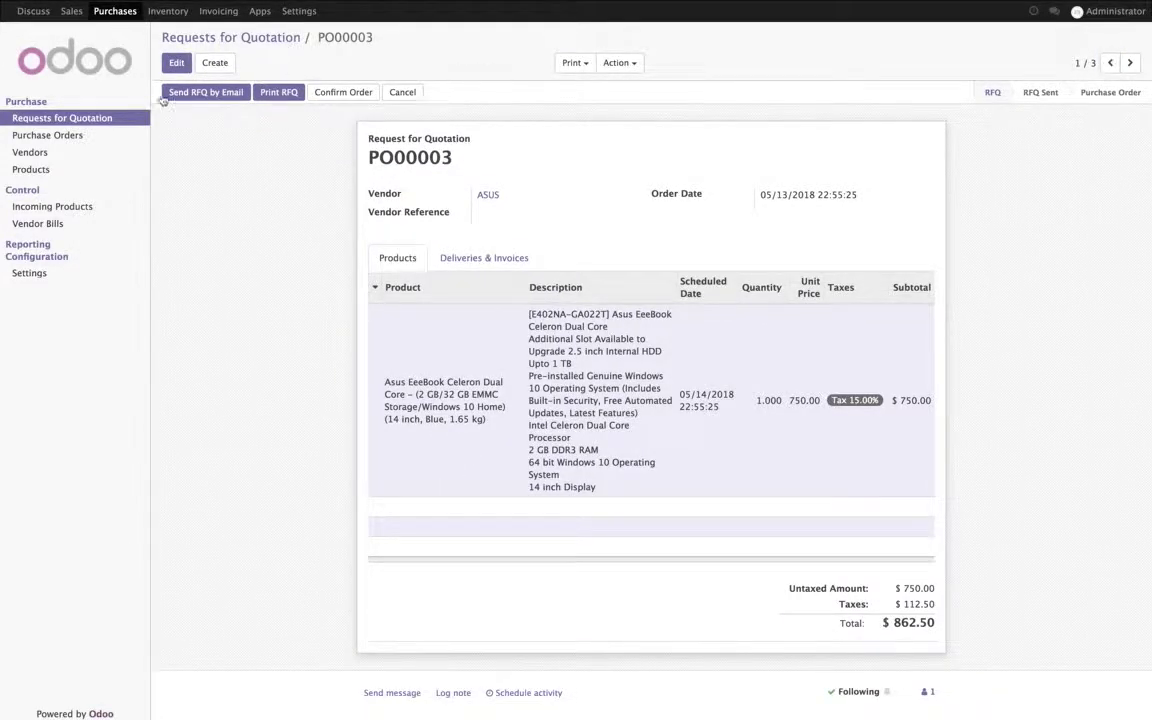
pyautogui.click(20, 137)
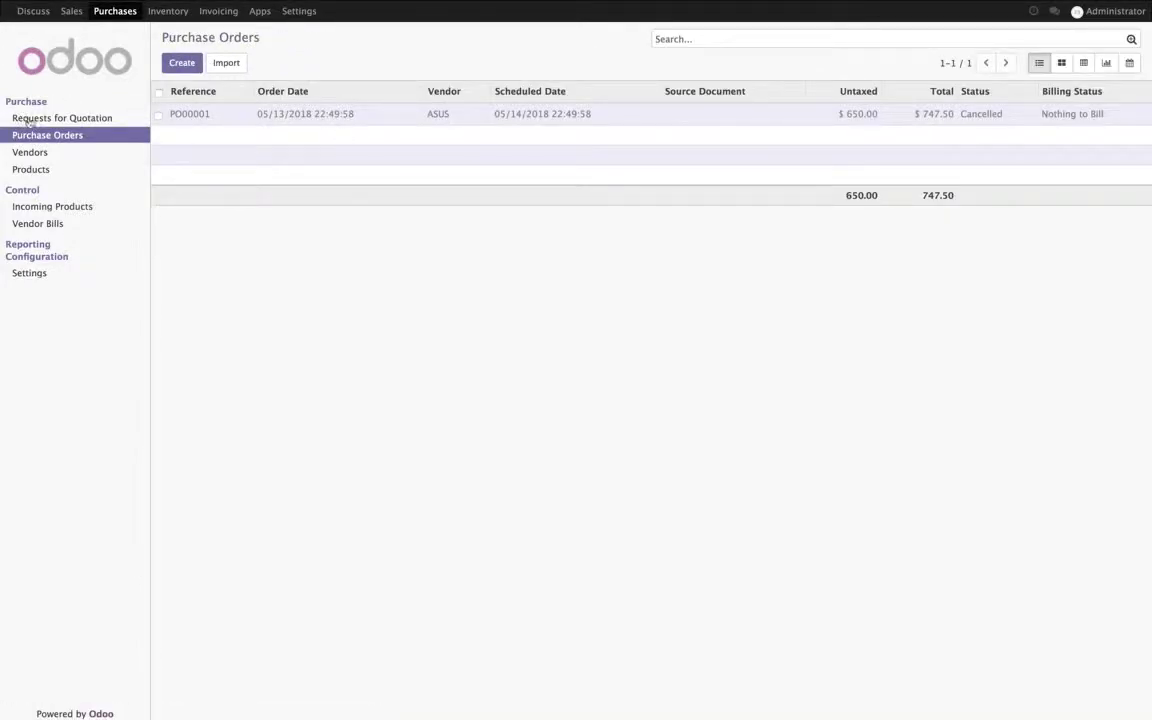
pyautogui.click(30, 118)
pyautogui.click(679, 112)
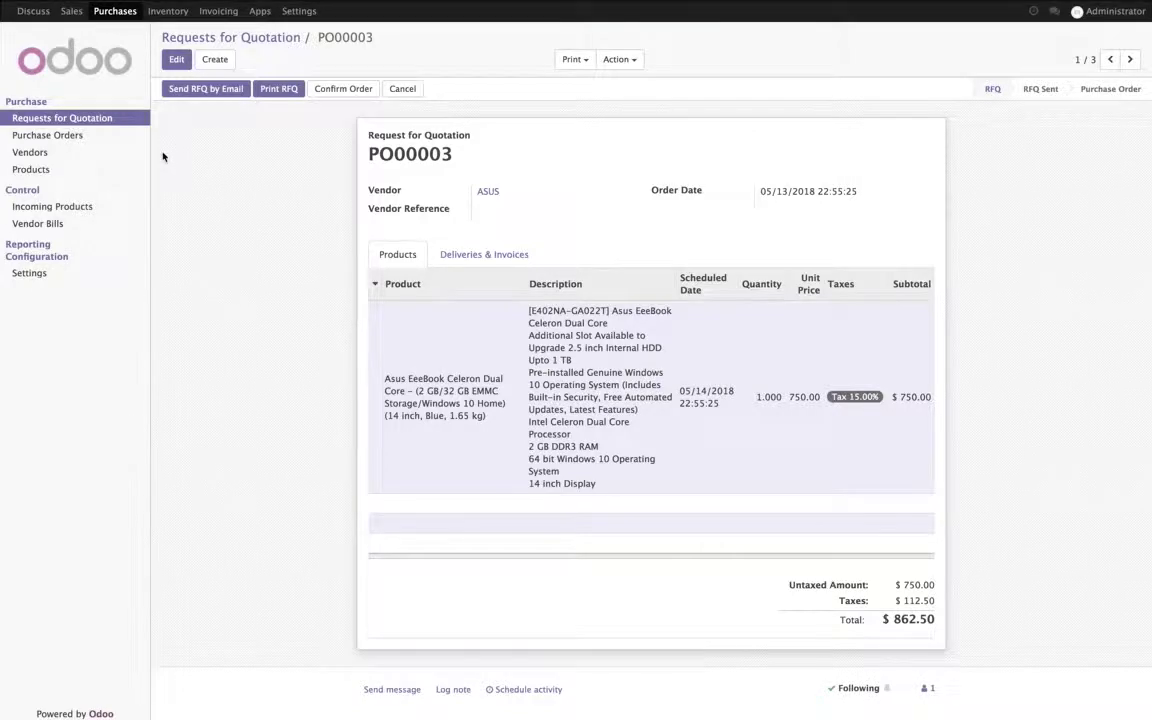
# - Reselect [E402NA-GA022T] Asus EeeBook Celeron Dual Core as the product on the request's line and save the request for quotation
pyautogui.click(176, 59)
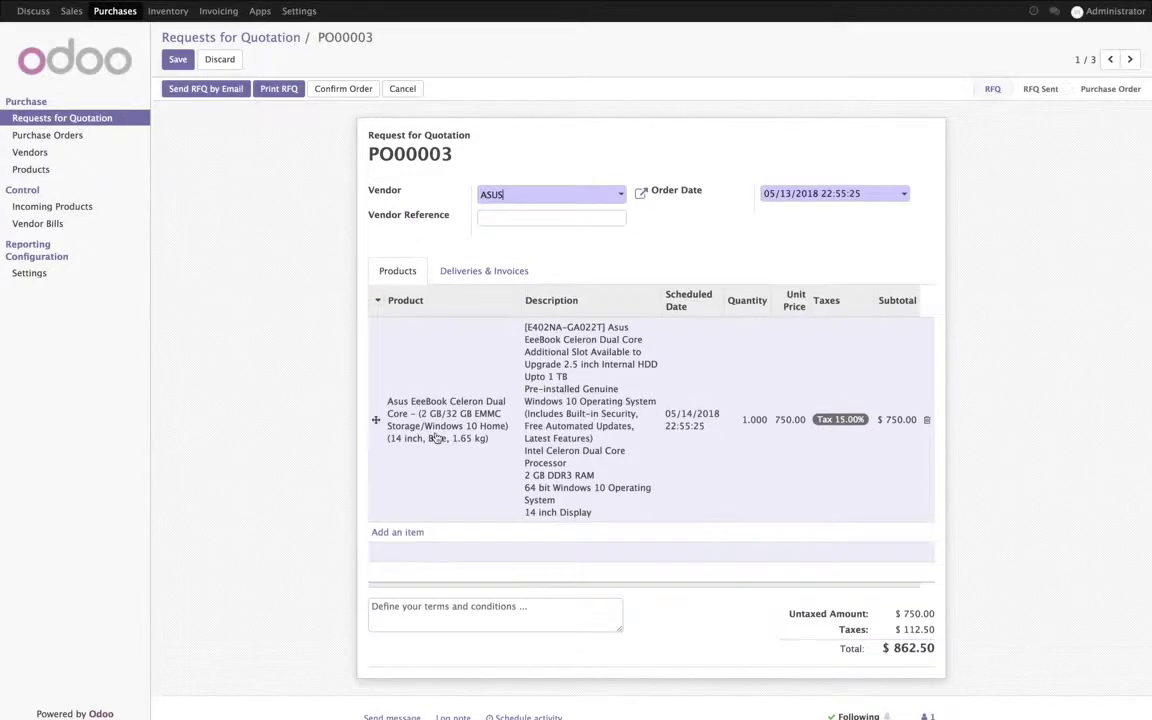
pyautogui.click(437, 414)
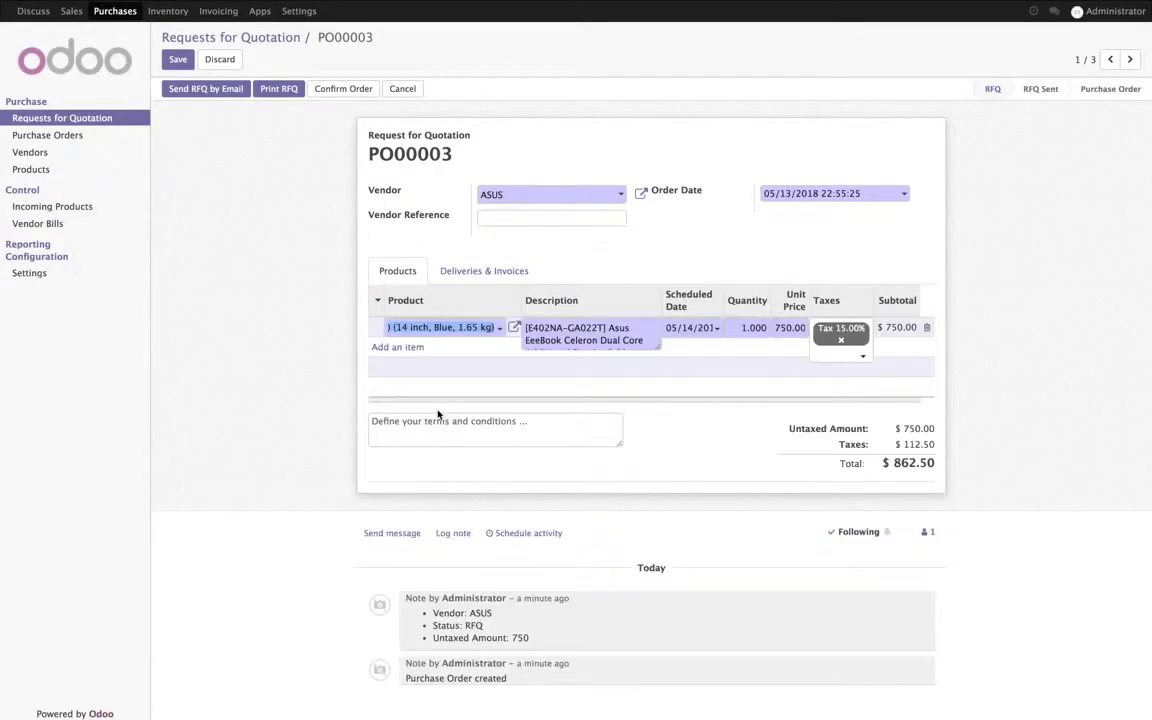
pyautogui.click(501, 328)
pyautogui.click(496, 343)
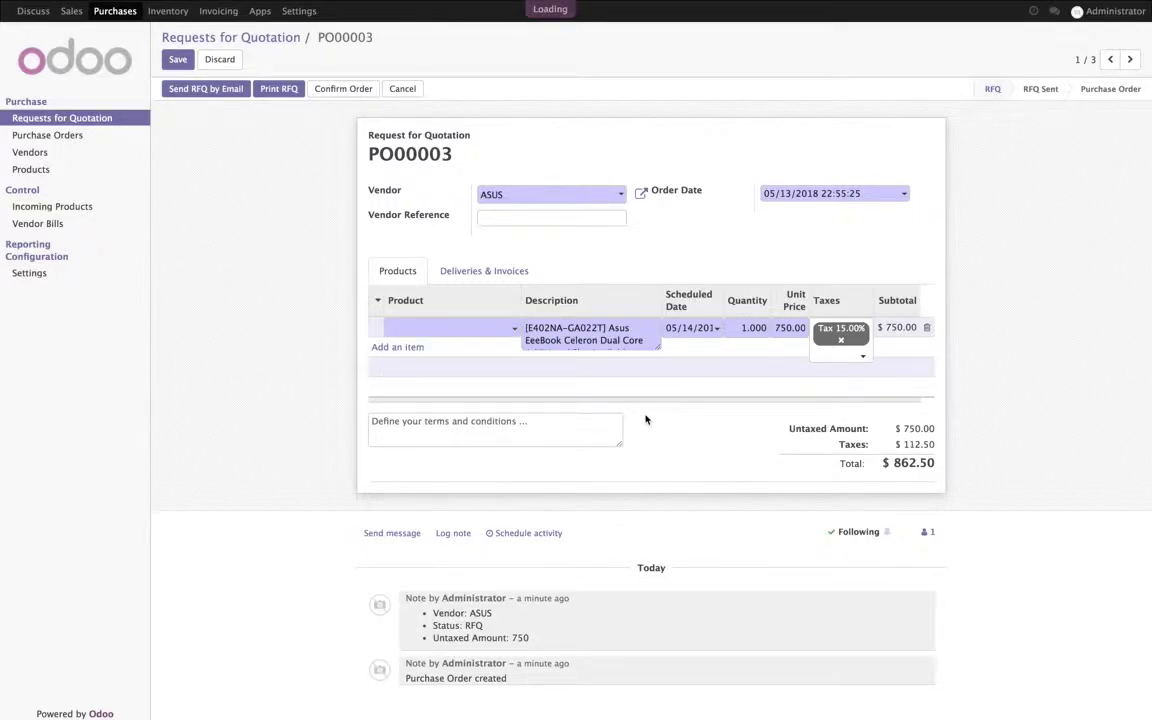
pyautogui.press('Escape')
pyautogui.press('Escape')
pyautogui.press('Escape')
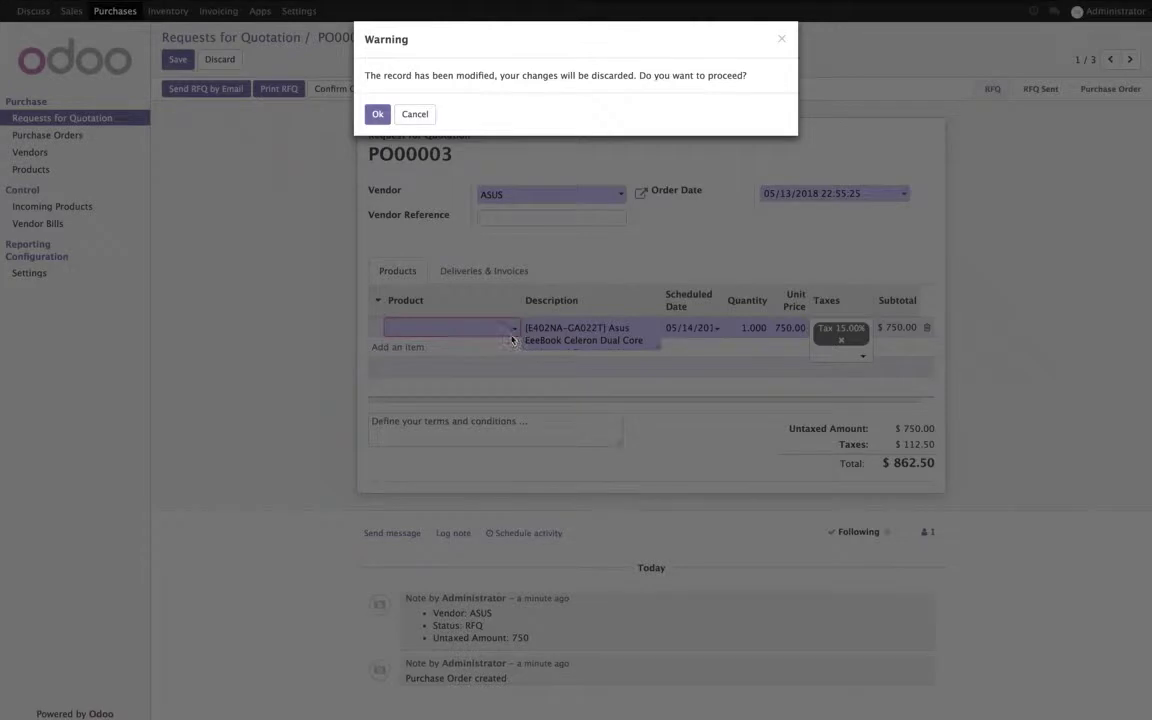
pyautogui.click(386, 112)
pyautogui.click(515, 328)
pyautogui.click(490, 342)
pyautogui.click(761, 477)
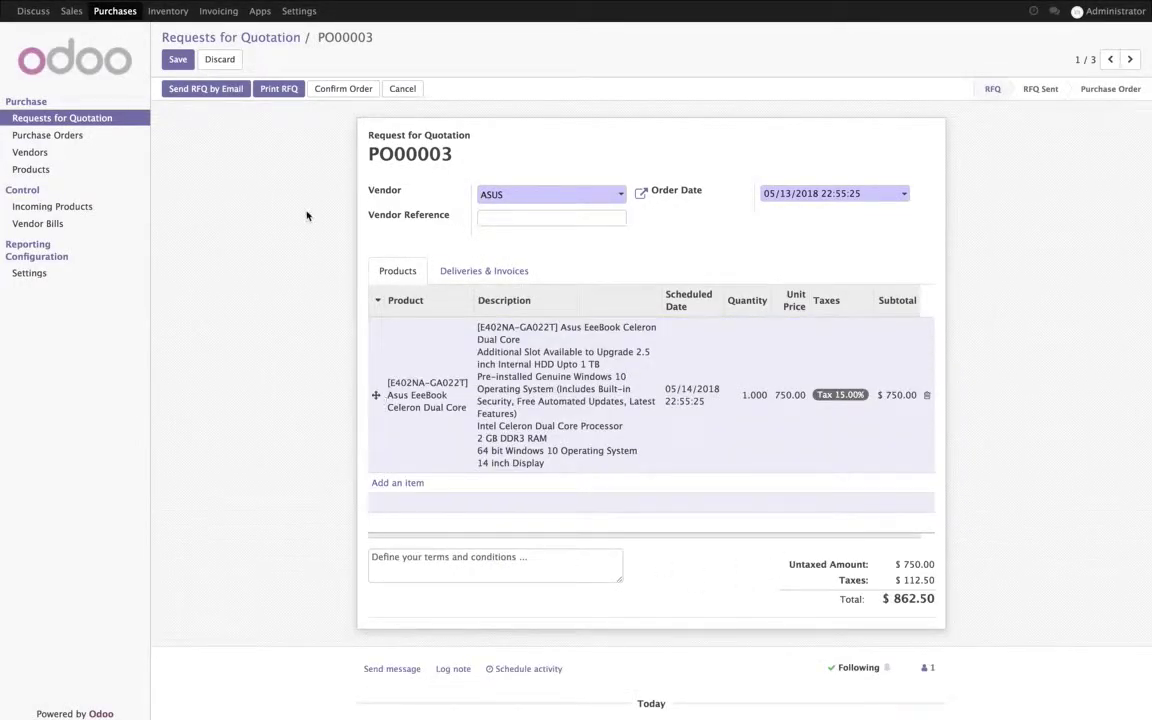
pyautogui.click(179, 63)
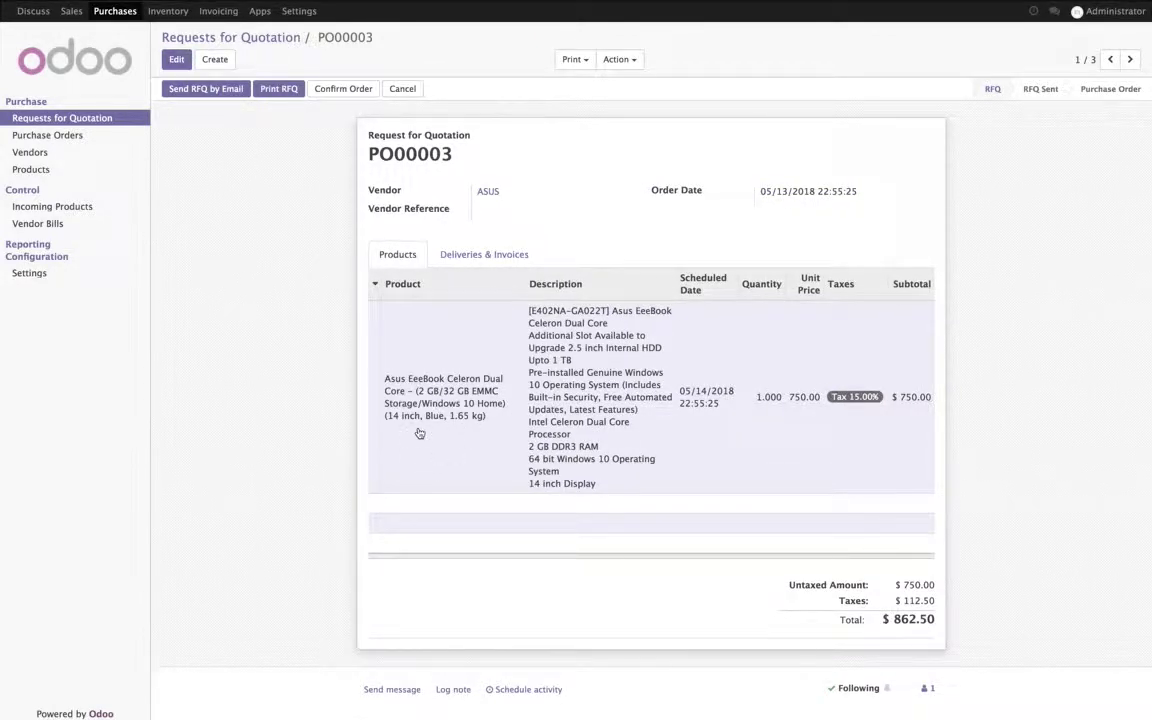
# - Print the request for quotation as a PDF and highlight the vendor-specific code and product name in the document
pyautogui.click(271, 90)
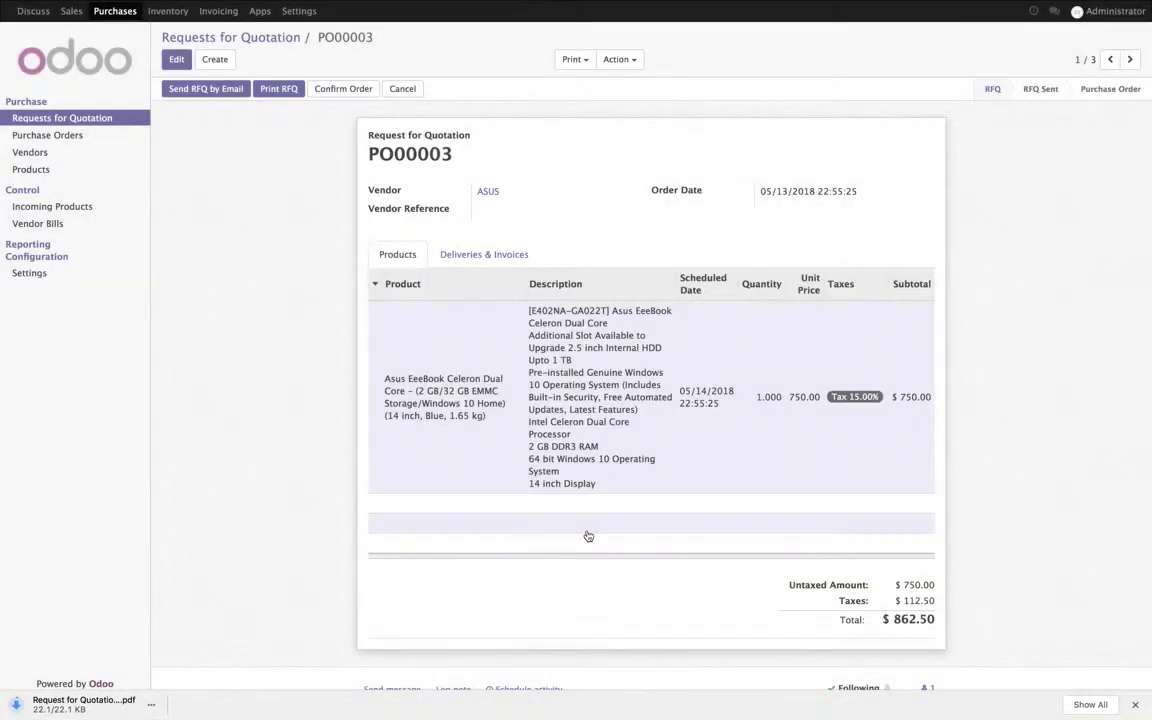
pyautogui.click(85, 700)
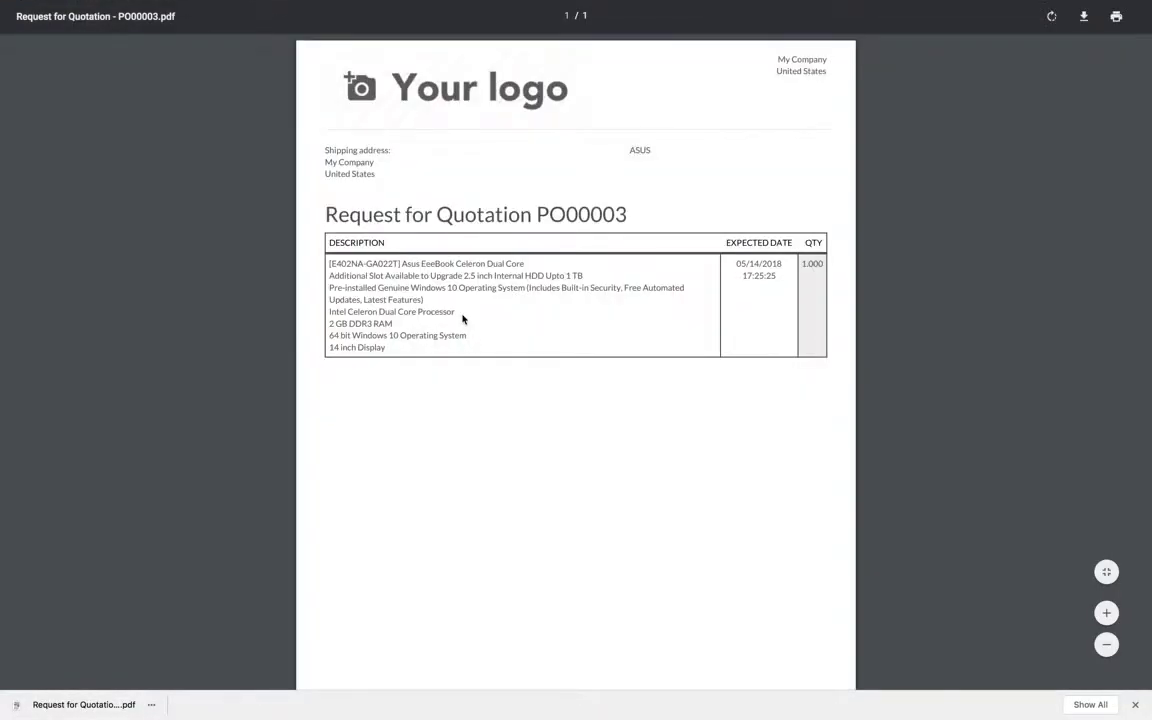
pyautogui.moveTo(329, 263); pyautogui.dragTo(521, 264)
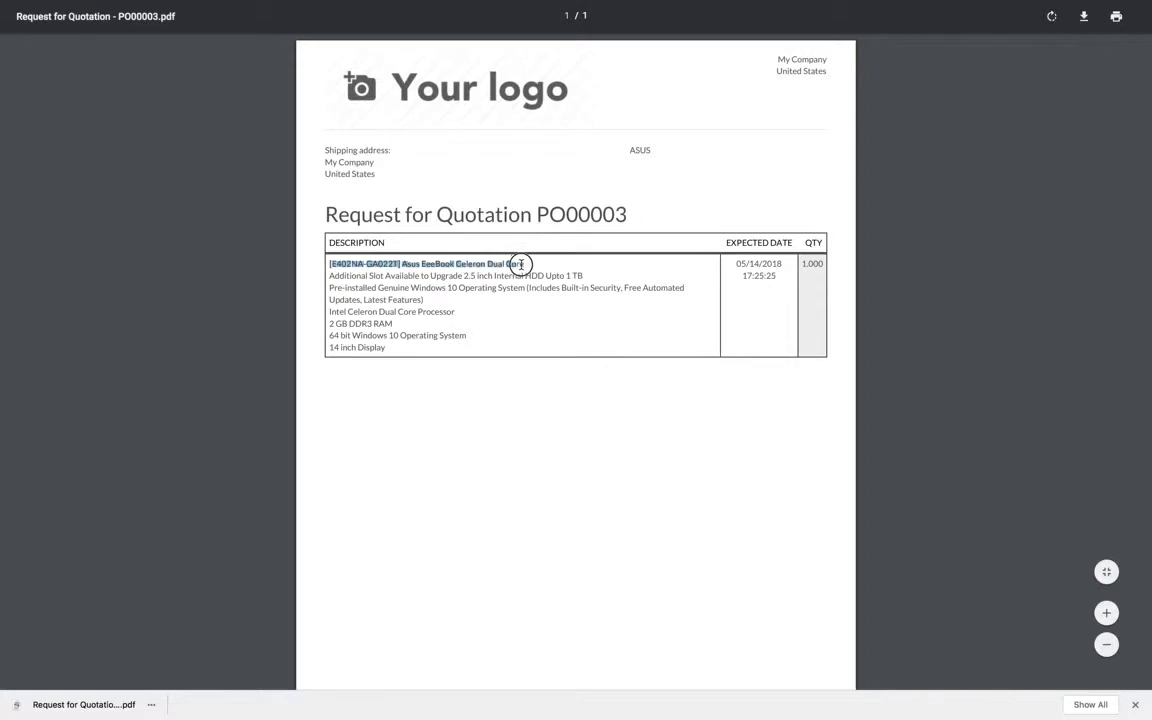
pyautogui.click(506, 197)
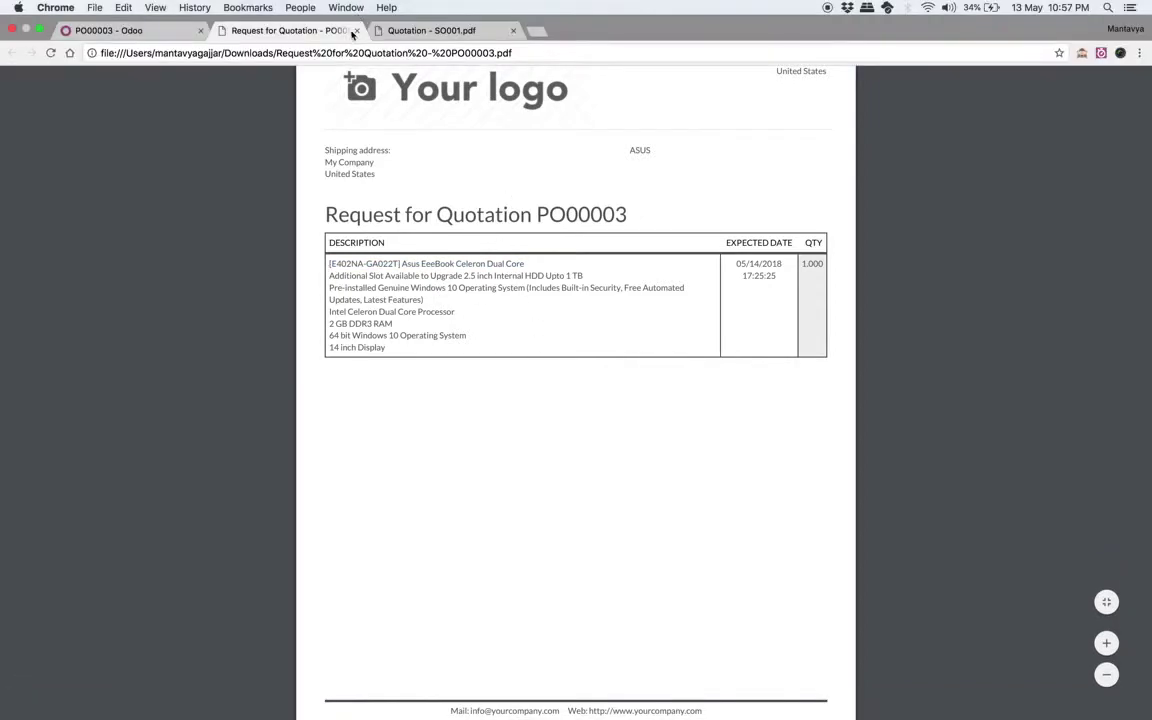
# - Compare the product name in the sales quotation PDF with the one in the request for quotation PDF
pyautogui.click(400, 28)
pyautogui.moveTo(329, 320); pyautogui.dragTo(421, 337)
pyautogui.click(404, 333)
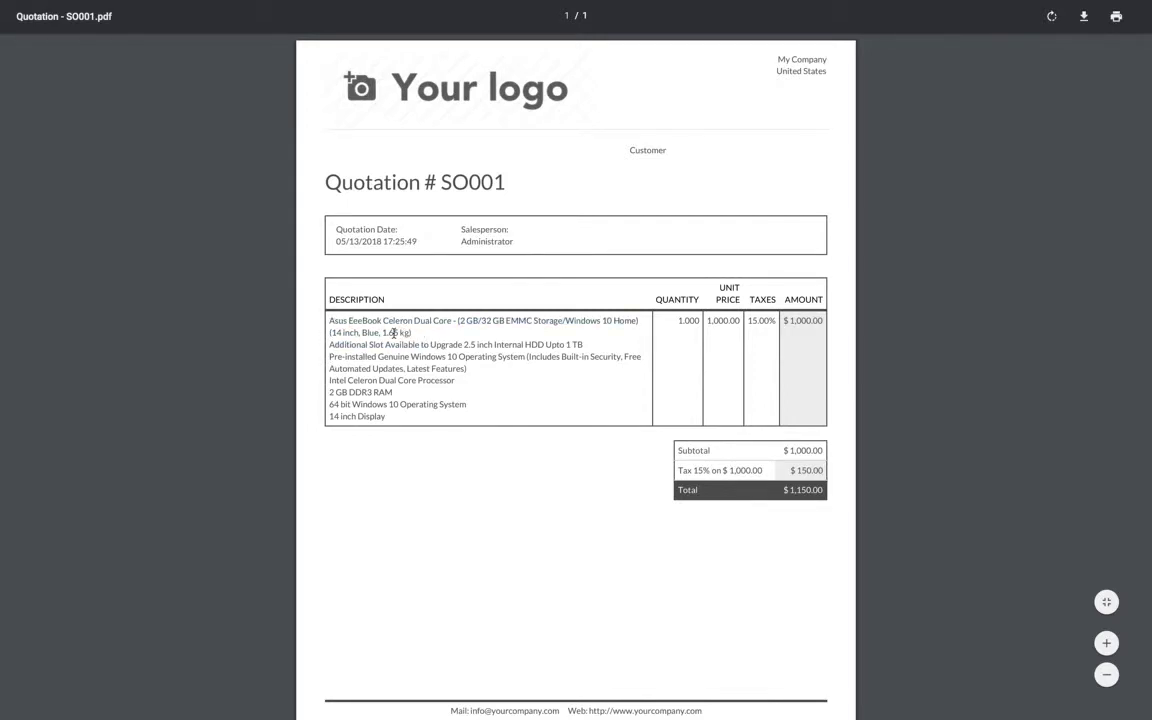
pyautogui.click(255, 28)
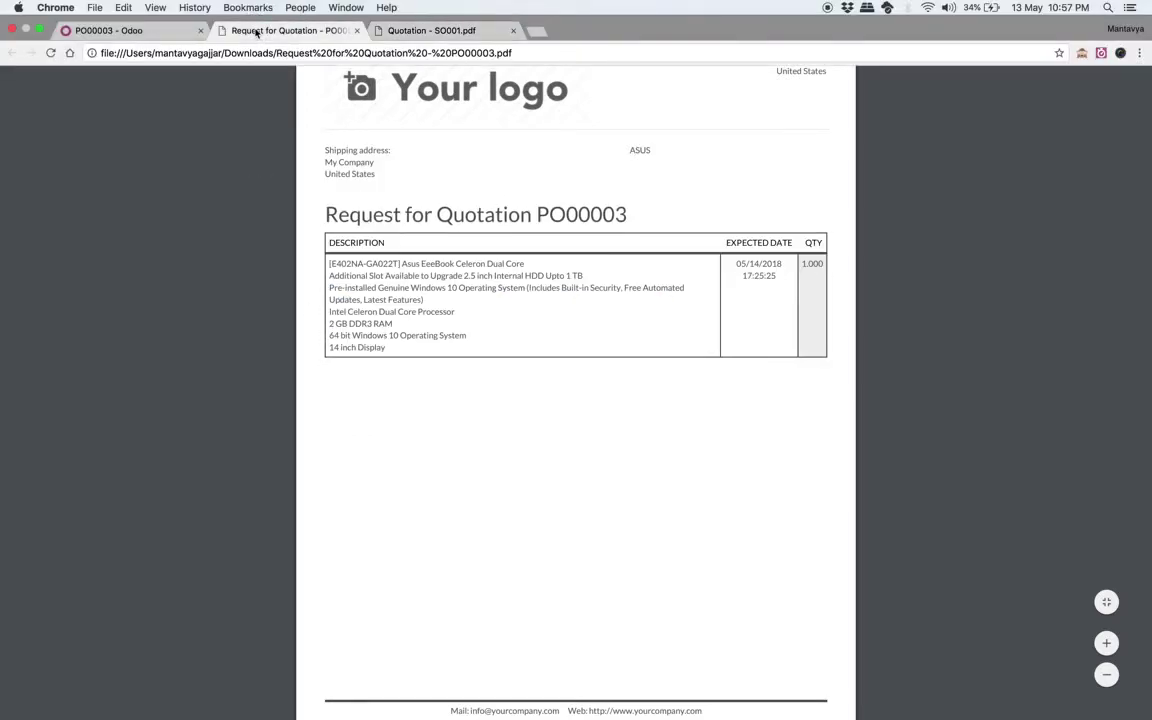